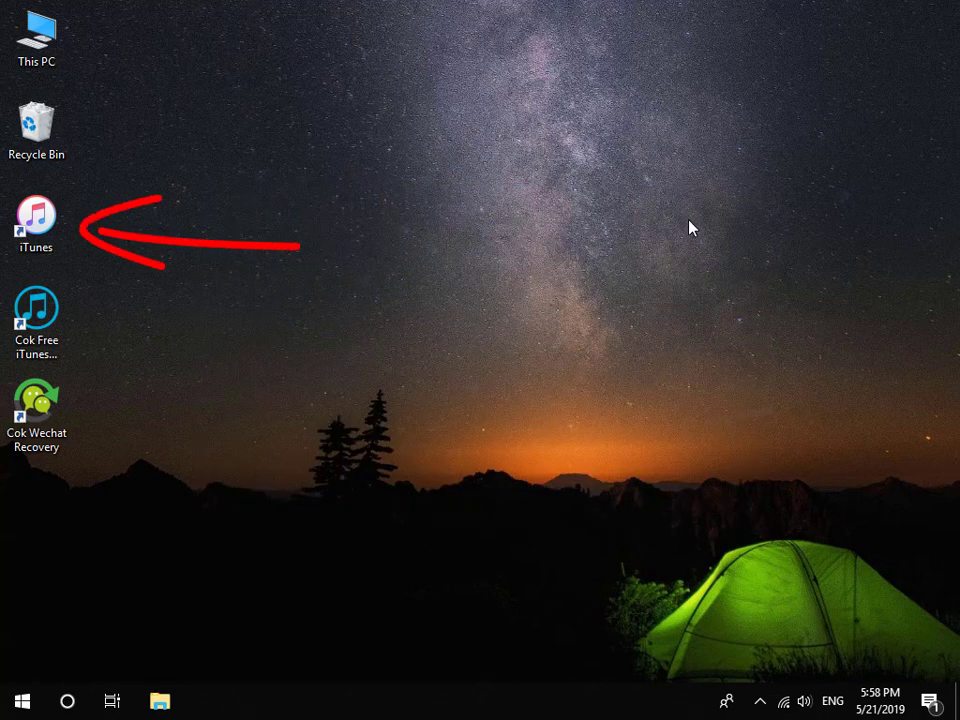
Step: Launch iTunes from its desktop shortcut
{"action": "double_click", "coordinate": [45, 222]}
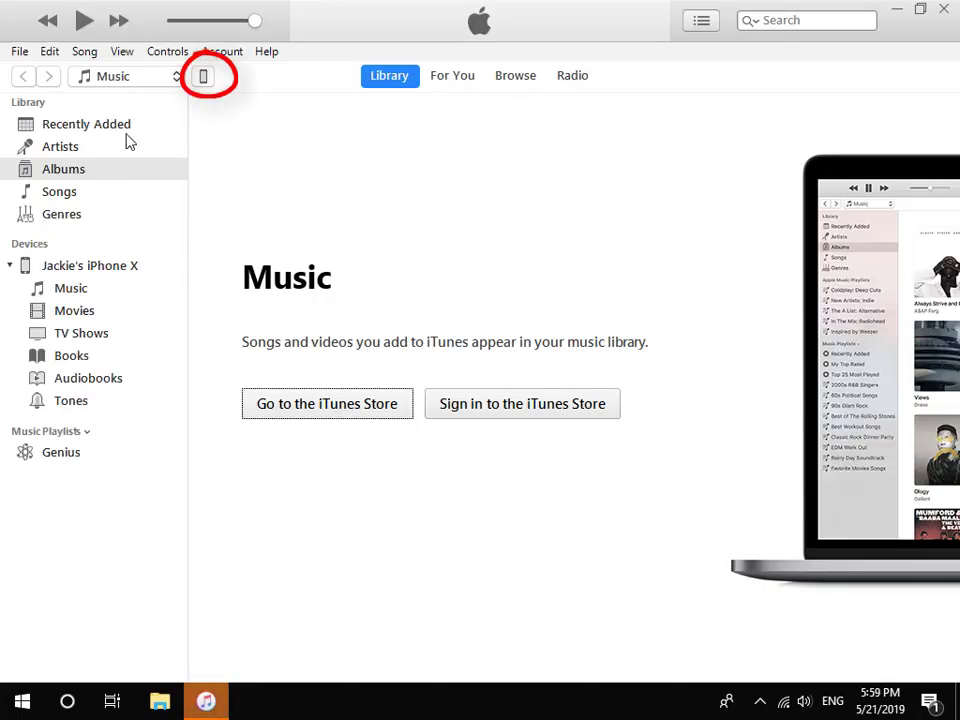
Step: Open the iPhone X summary page and run Back Up Now to this computer
{"action": "left_click", "coordinate": [205, 78]}
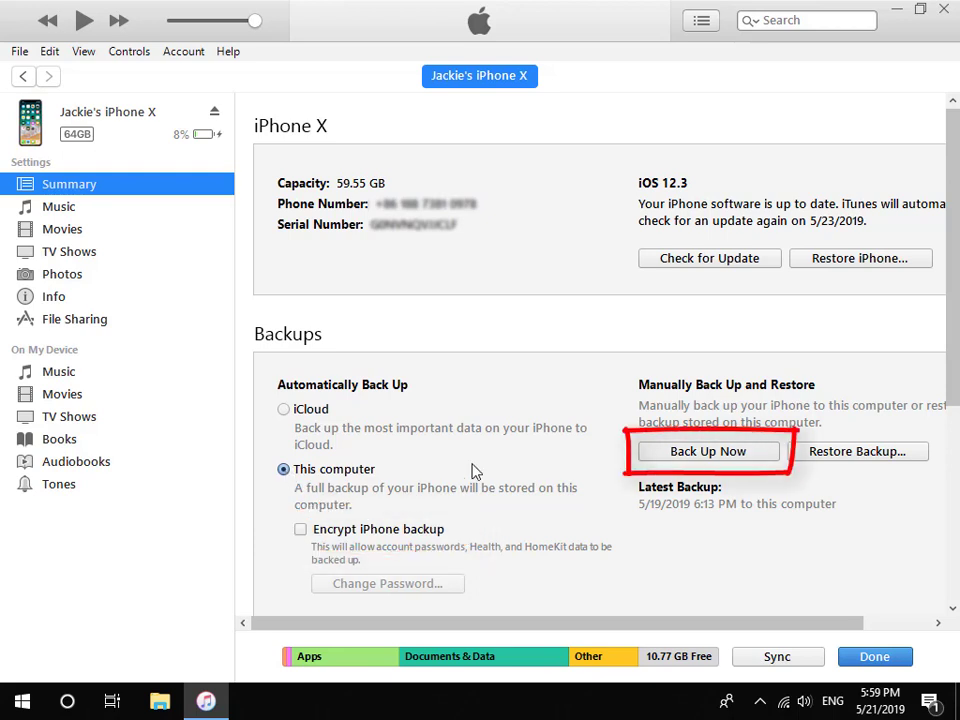
{"action": "left_click", "coordinate": [668, 455]}
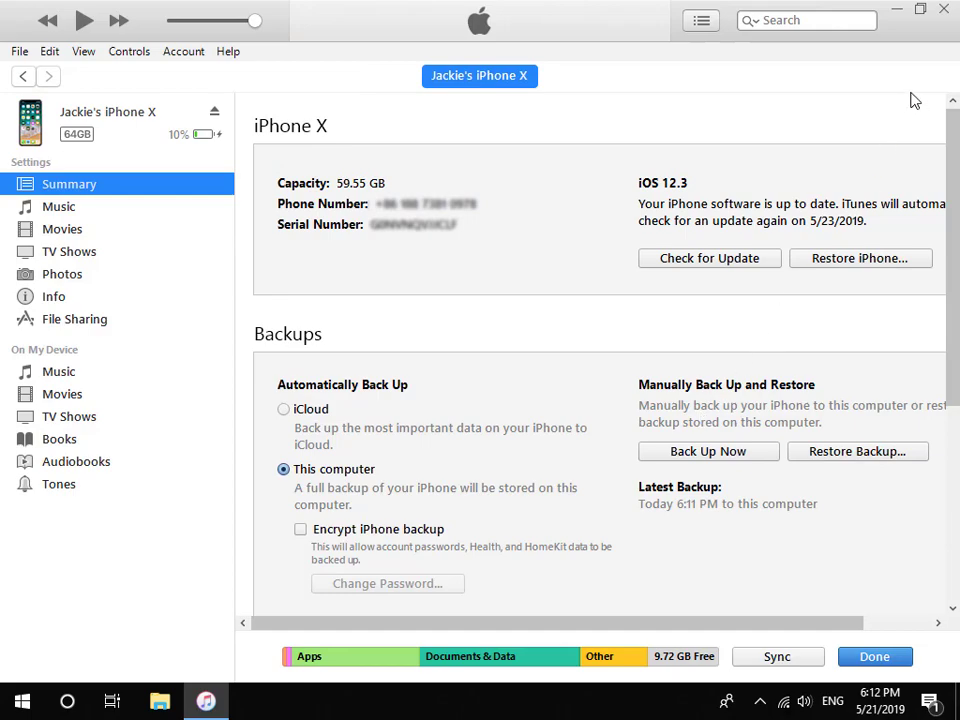
Step: Close iTunes once the backup finishes and launch Cok Free iTunes Backup Extractor
{"action": "left_click", "coordinate": [944, 10]}
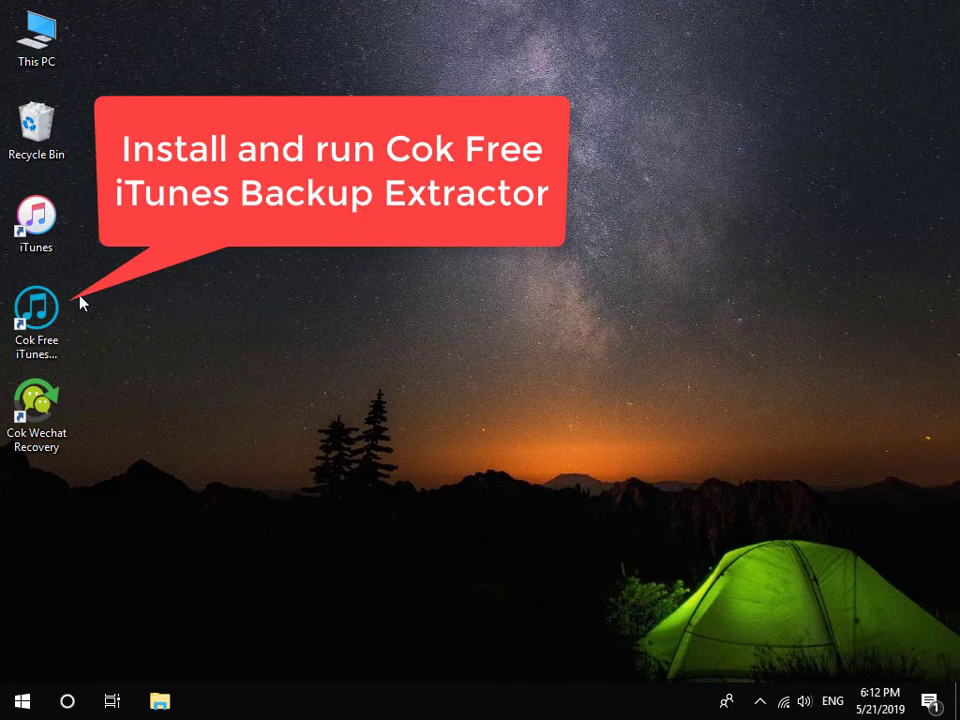
{"action": "double_click", "coordinate": [47, 305]}
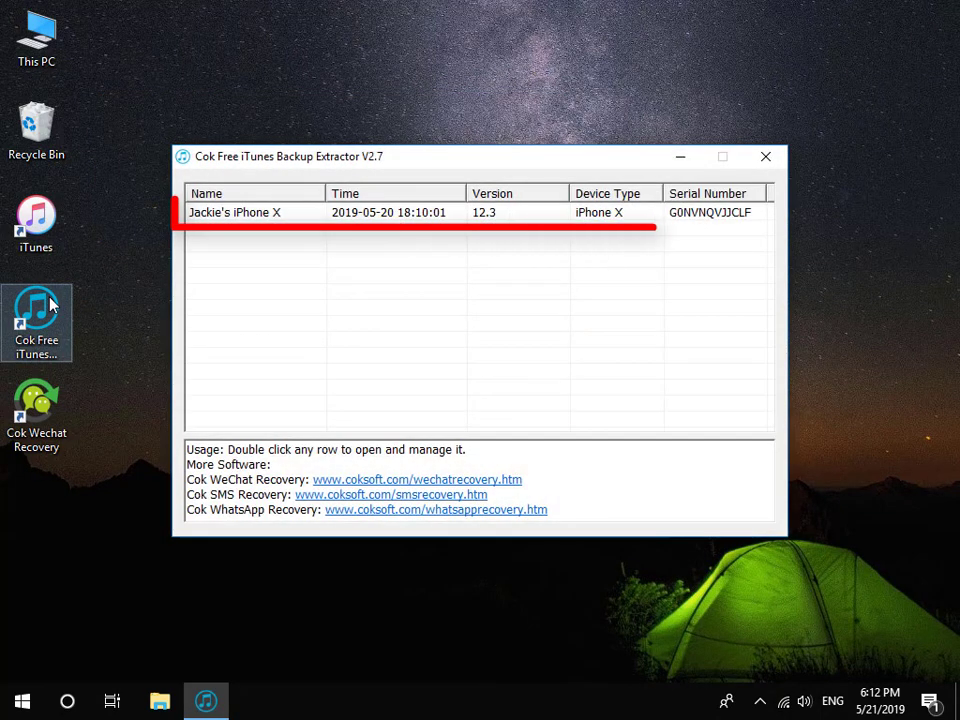
Step: Open the iPhone X backup, go to Wechat under Common Catalog, and export its Documents folder
{"action": "double_click", "coordinate": [391, 213]}
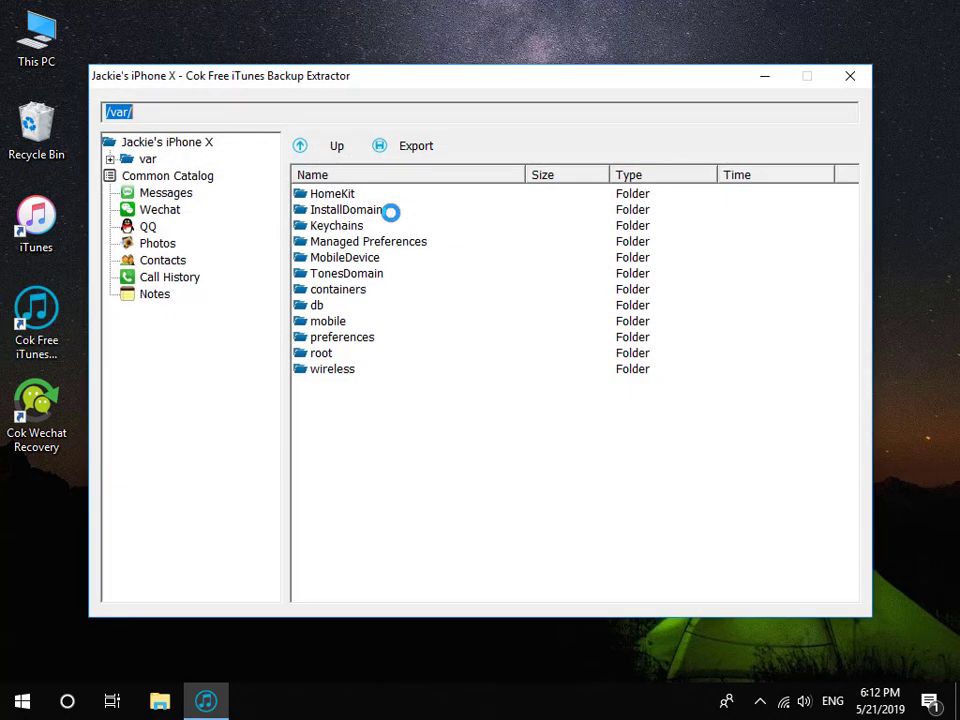
{"action": "left_click", "coordinate": [168, 217]}
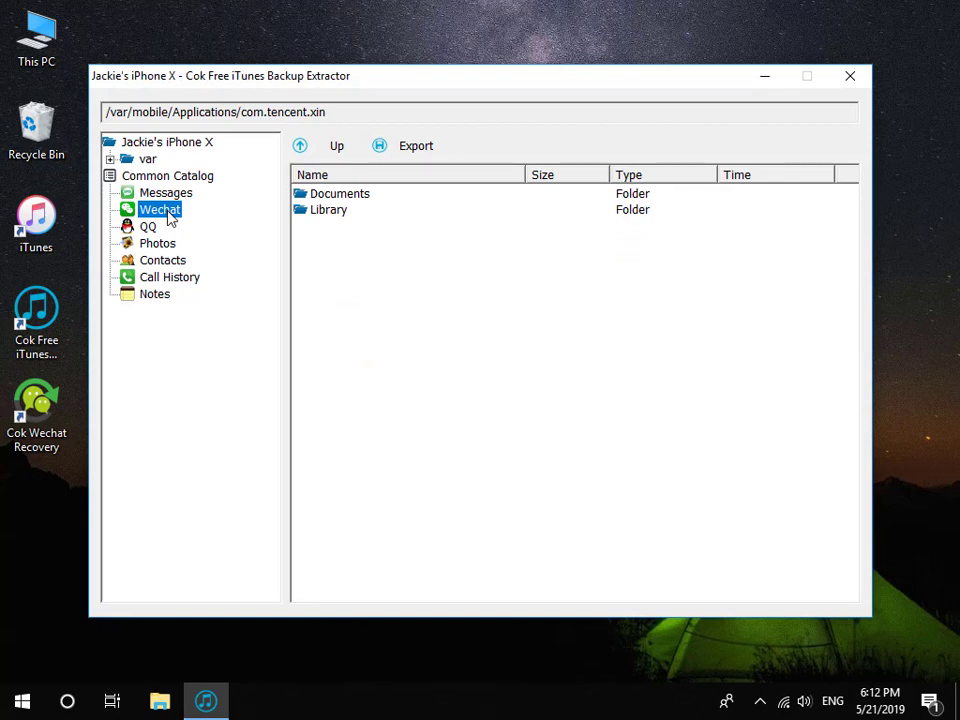
{"action": "left_click", "coordinate": [357, 194]}
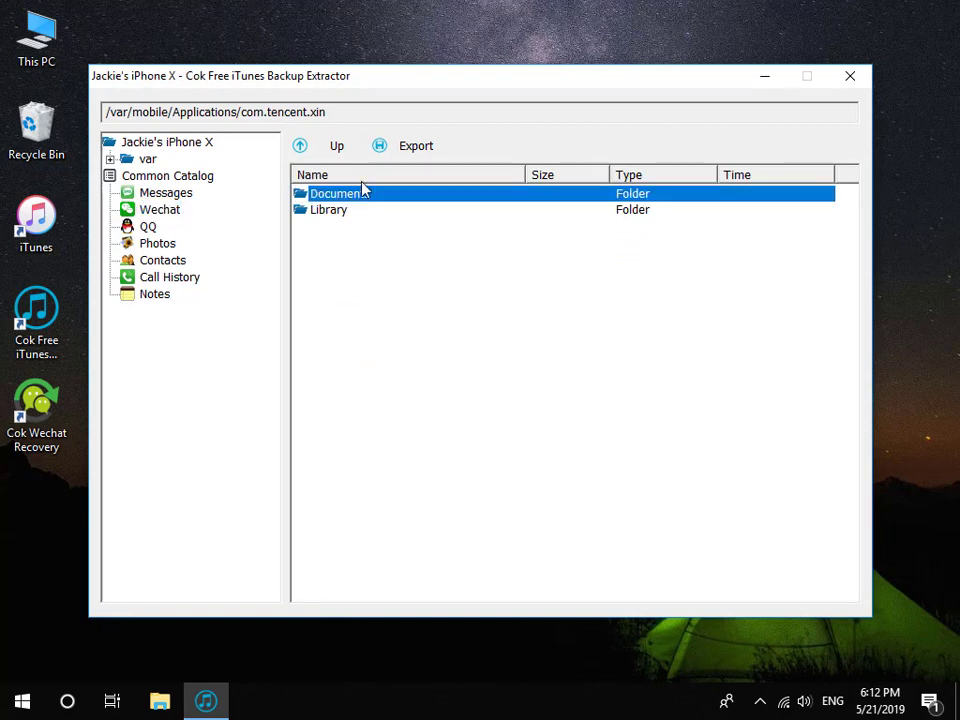
{"action": "left_click", "coordinate": [404, 153]}
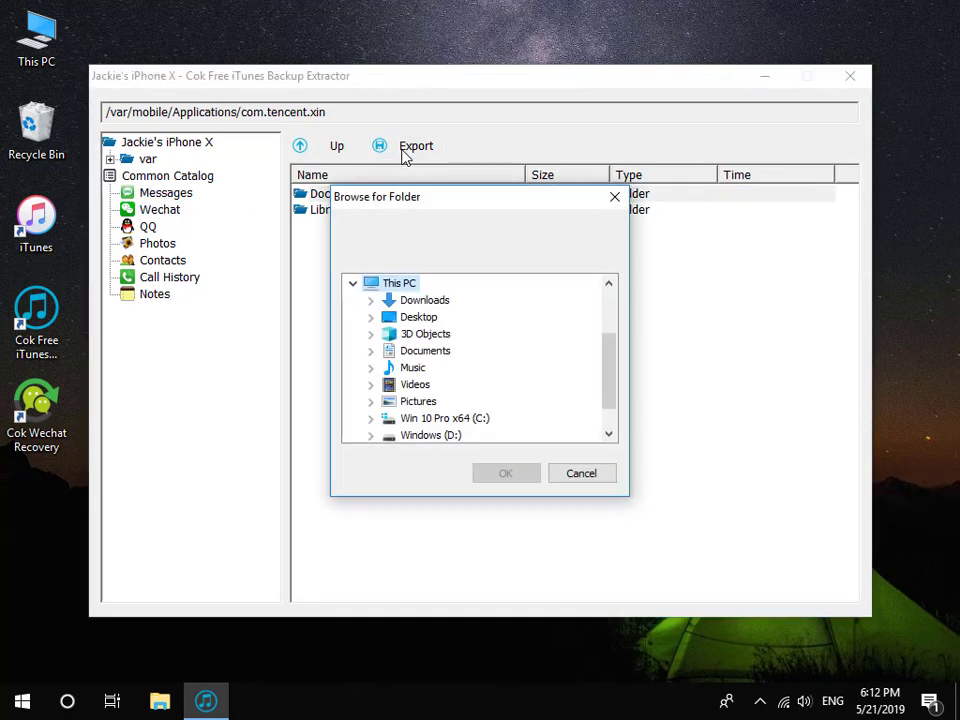
Step: Export Documents to the Desktop, close the extractor, and start Cok Wechat Recovery in iOS mode
{"action": "left_click", "coordinate": [416, 318]}
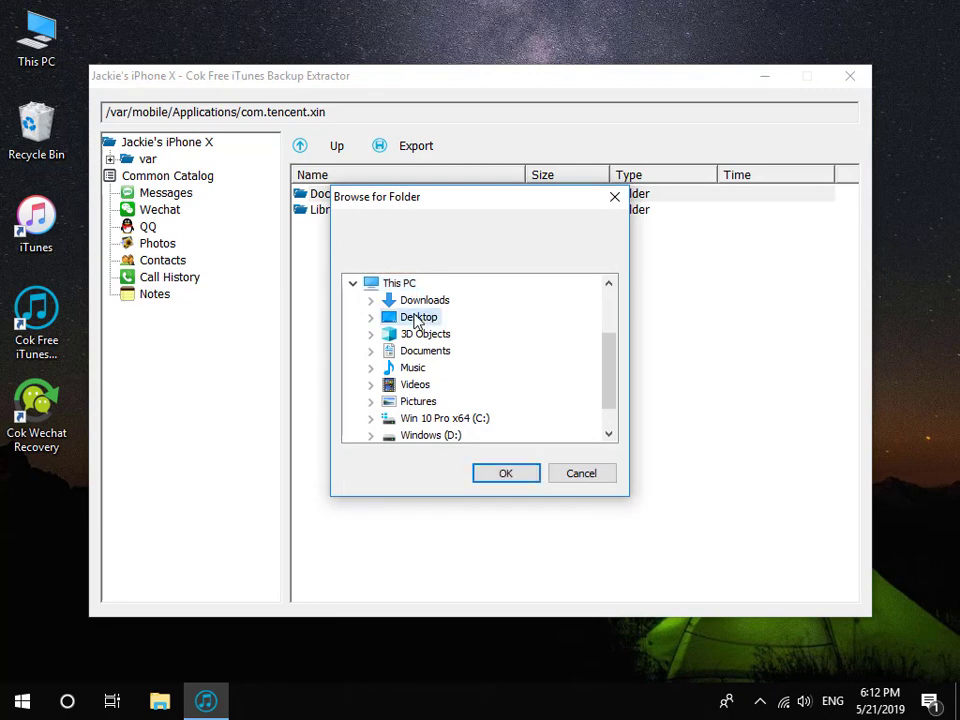
{"action": "left_click", "coordinate": [514, 473]}
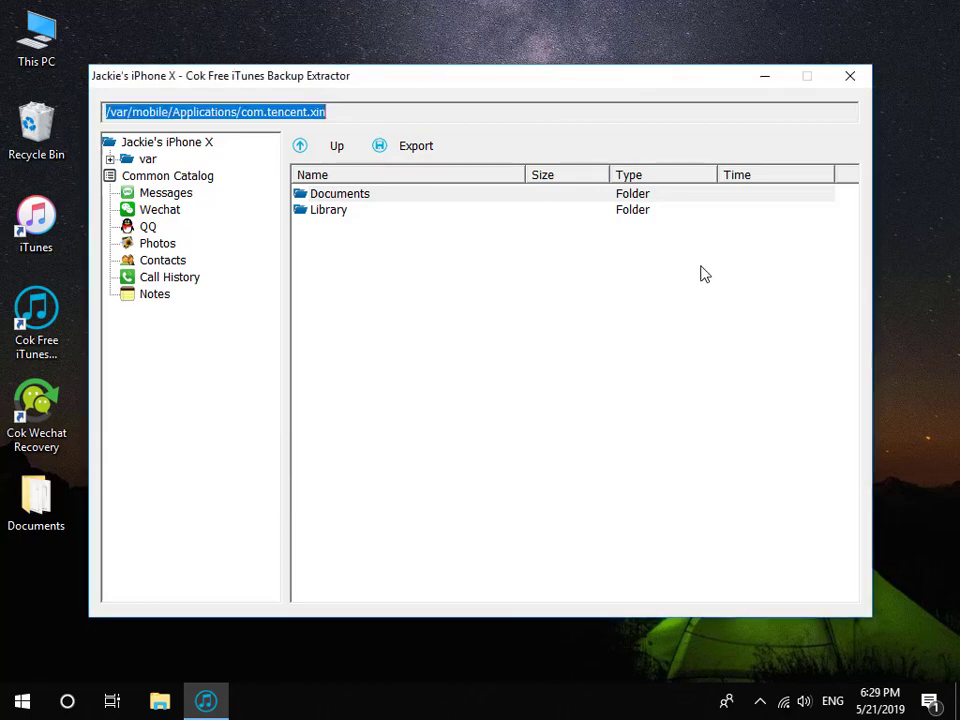
{"action": "left_click", "coordinate": [851, 79]}
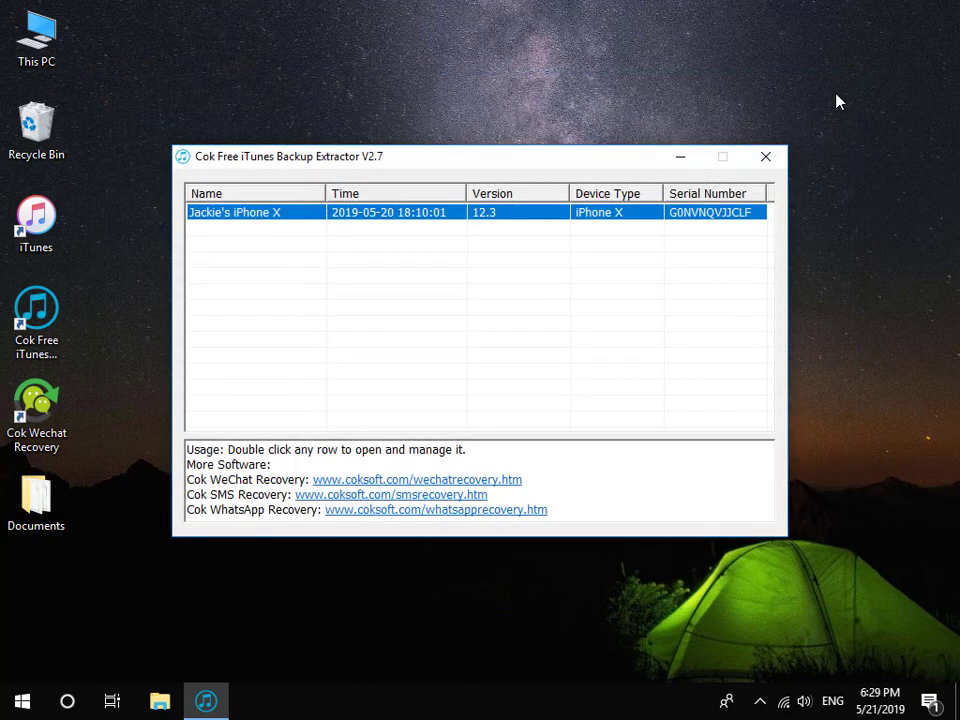
{"action": "left_click", "coordinate": [771, 160]}
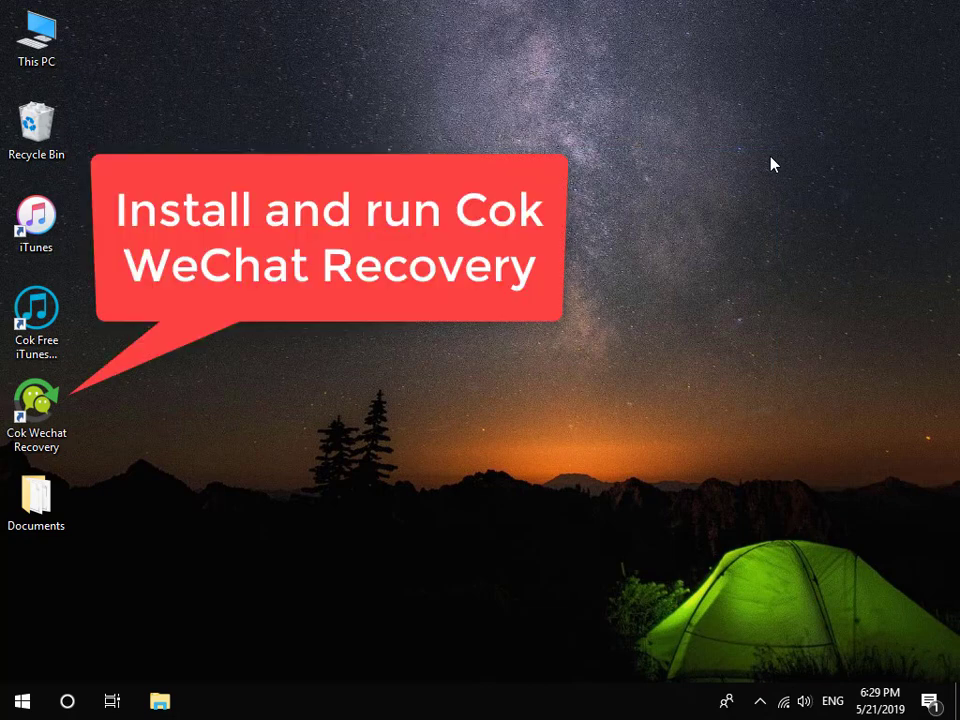
{"action": "double_click", "coordinate": [55, 400]}
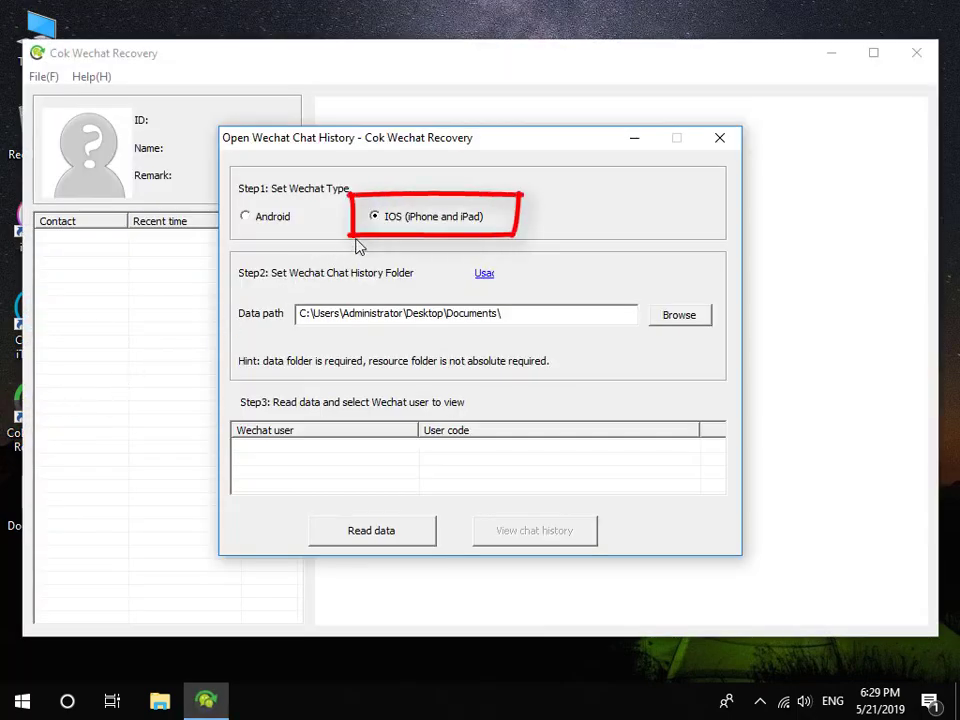
{"action": "left_click", "coordinate": [378, 219]}
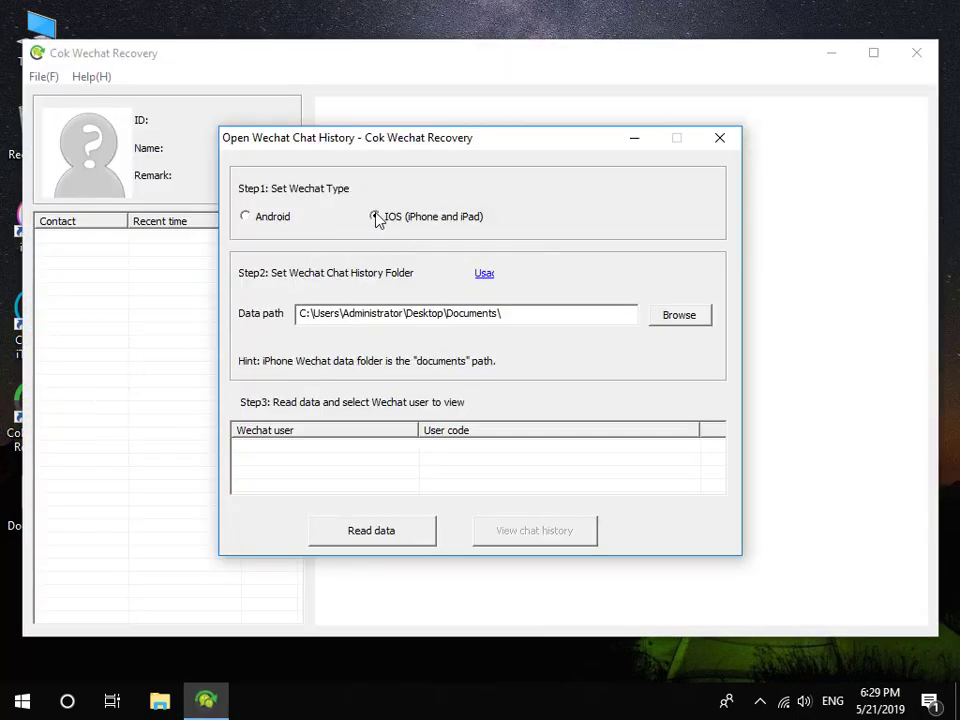
Step: Set the data path to the exported Documents folder on the Desktop
{"action": "left_click", "coordinate": [671, 324]}
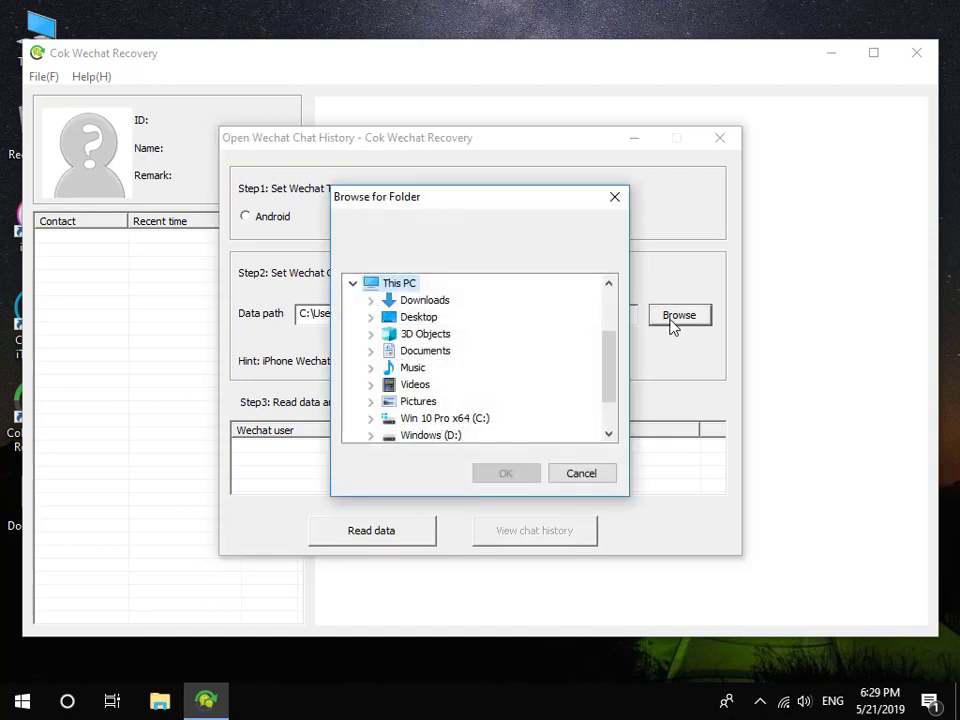
{"action": "left_click", "coordinate": [370, 317]}
{"action": "left_click", "coordinate": [410, 336]}
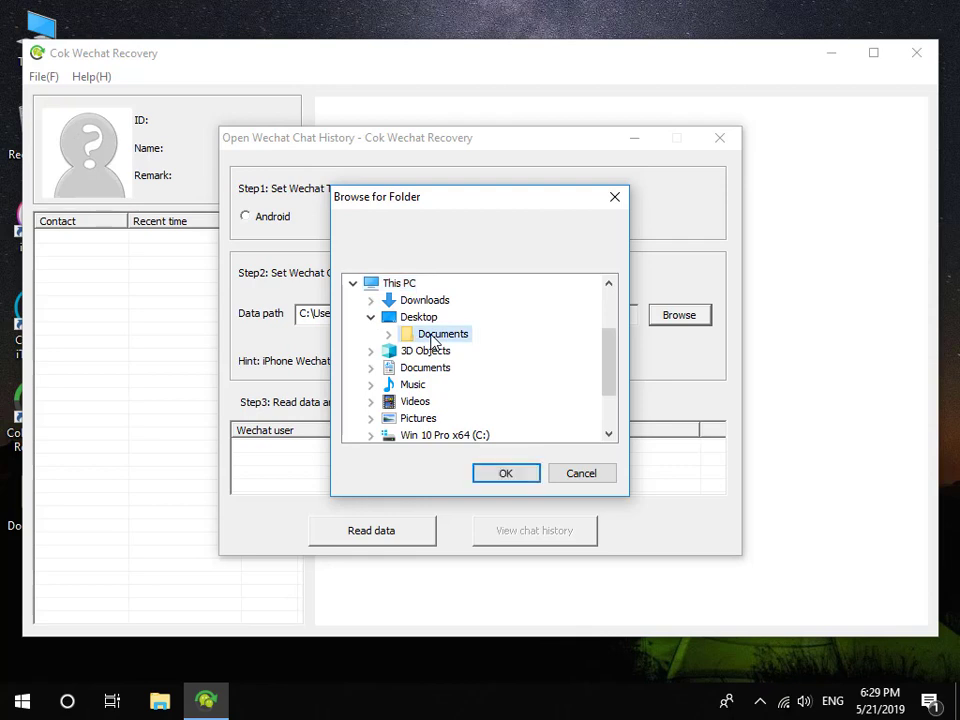
{"action": "left_click", "coordinate": [503, 475]}
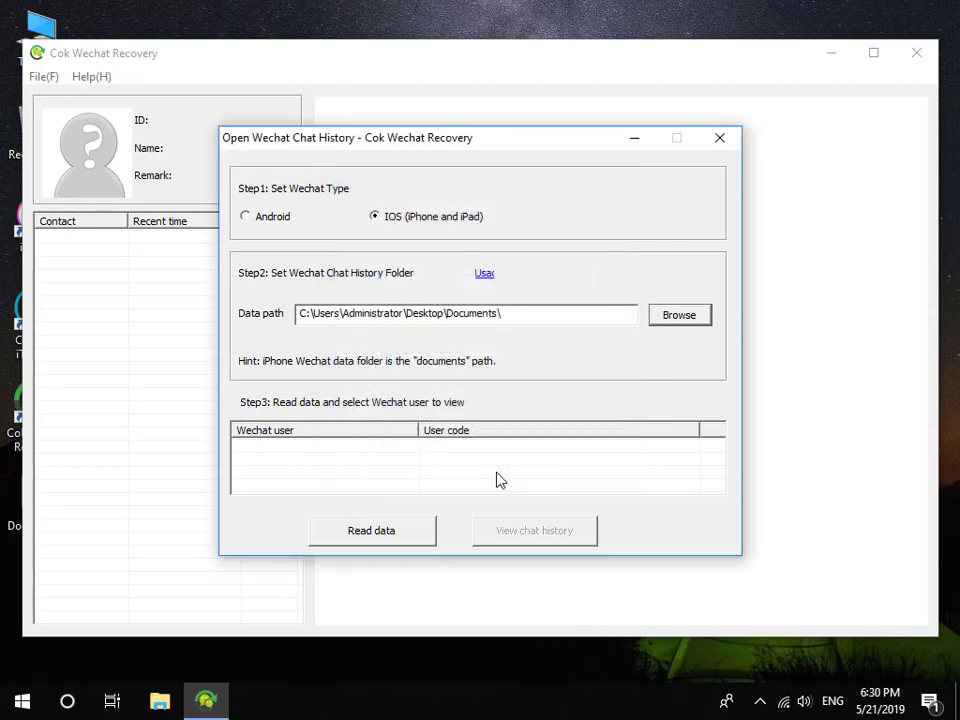
Step: Read the data and load the second WeChat user's chat history
{"action": "left_click", "coordinate": [388, 538]}
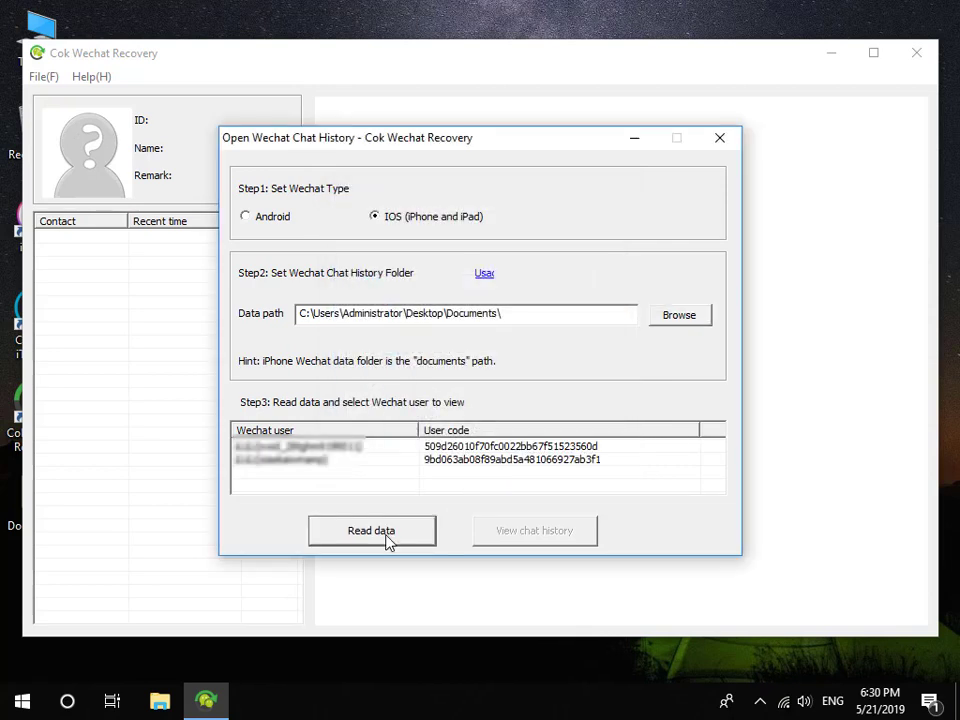
{"action": "left_click", "coordinate": [403, 466]}
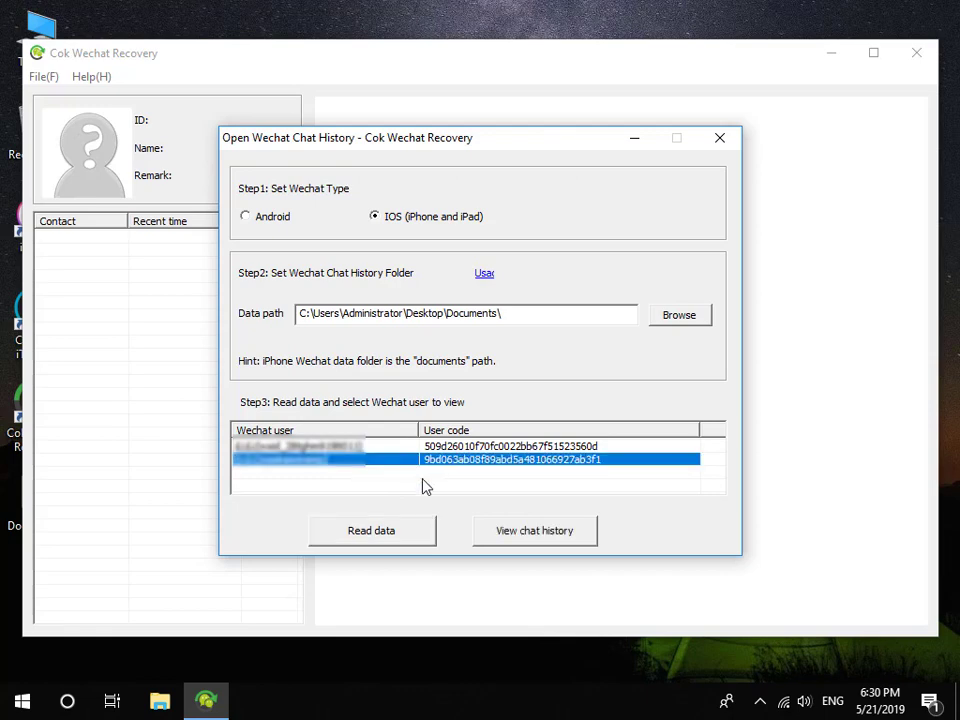
{"action": "left_click", "coordinate": [499, 536]}
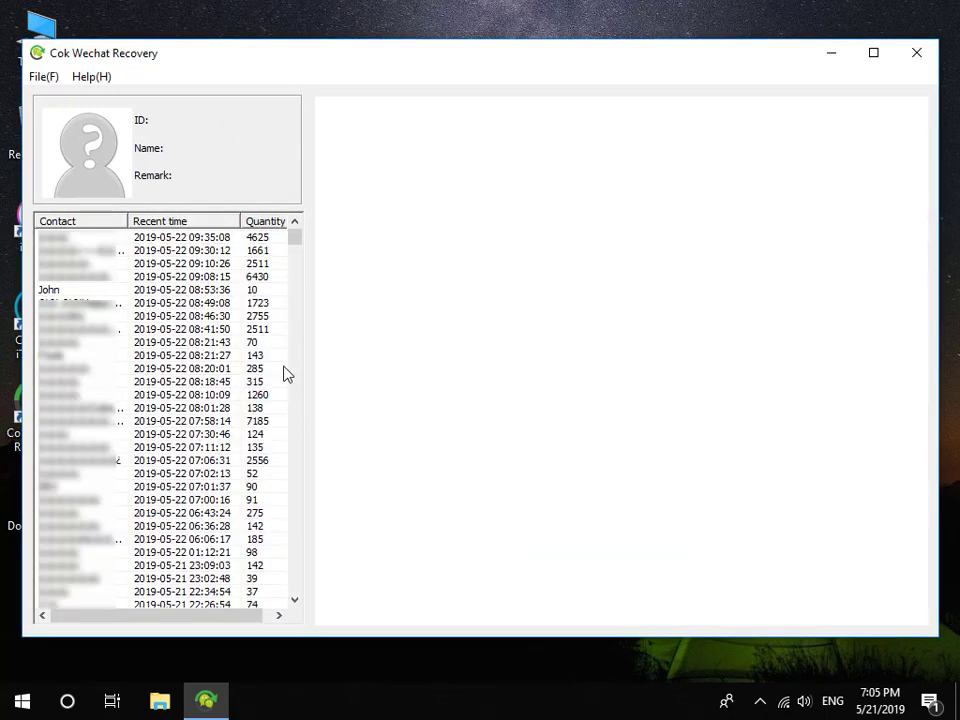
Step: Open a contact's conversation and bring up the player for the second [Play voice] message
{"action": "left_click", "coordinate": [130, 290]}
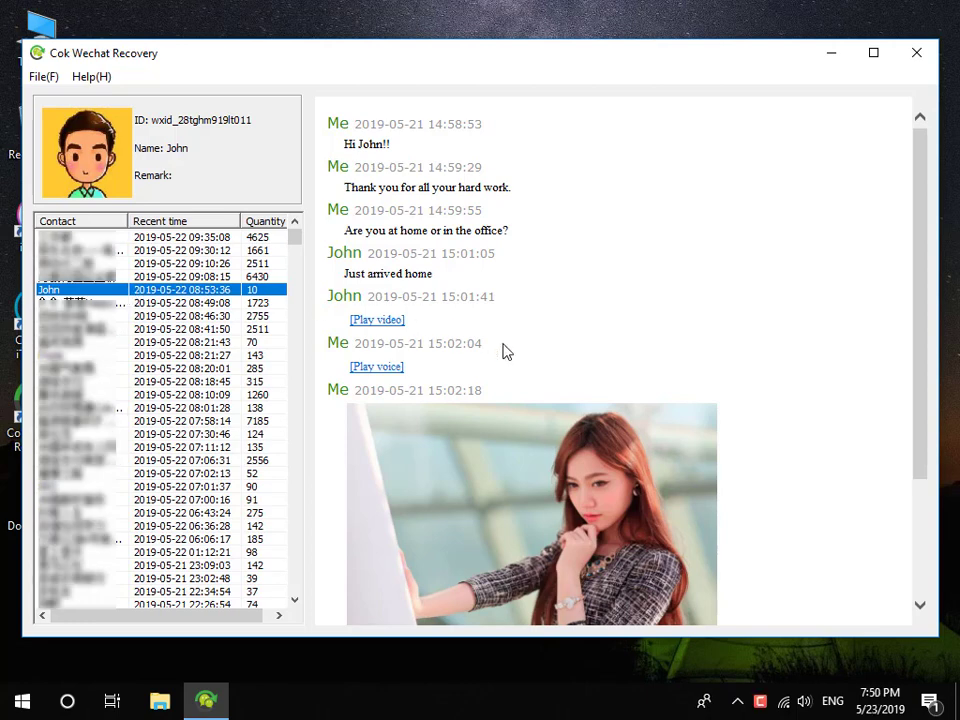
{"action": "scroll", "coordinate": [505, 351], "scroll_direction": "down", "scroll_amount": 3}
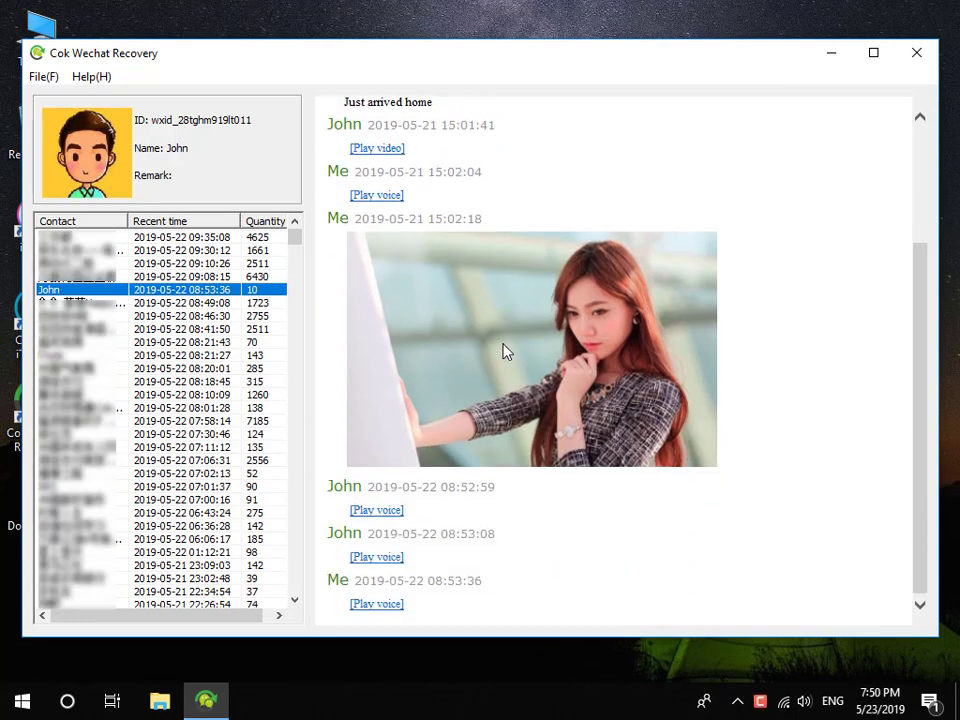
{"action": "left_click", "coordinate": [377, 196]}
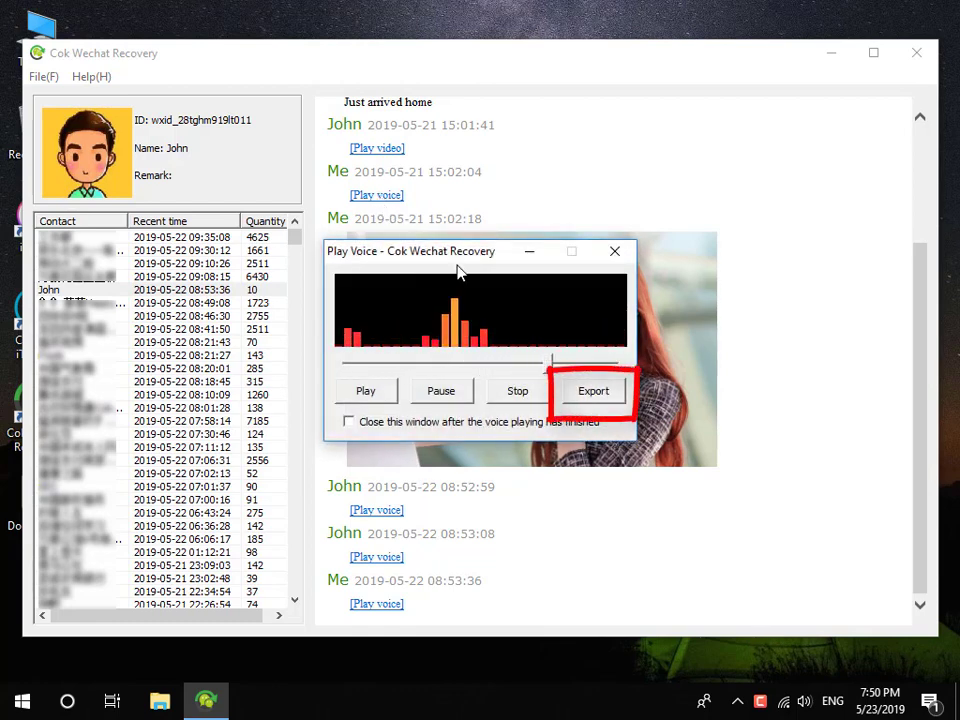
Step: Save the voice message to the Desktop as 1.wav
{"action": "left_click", "coordinate": [590, 393]}
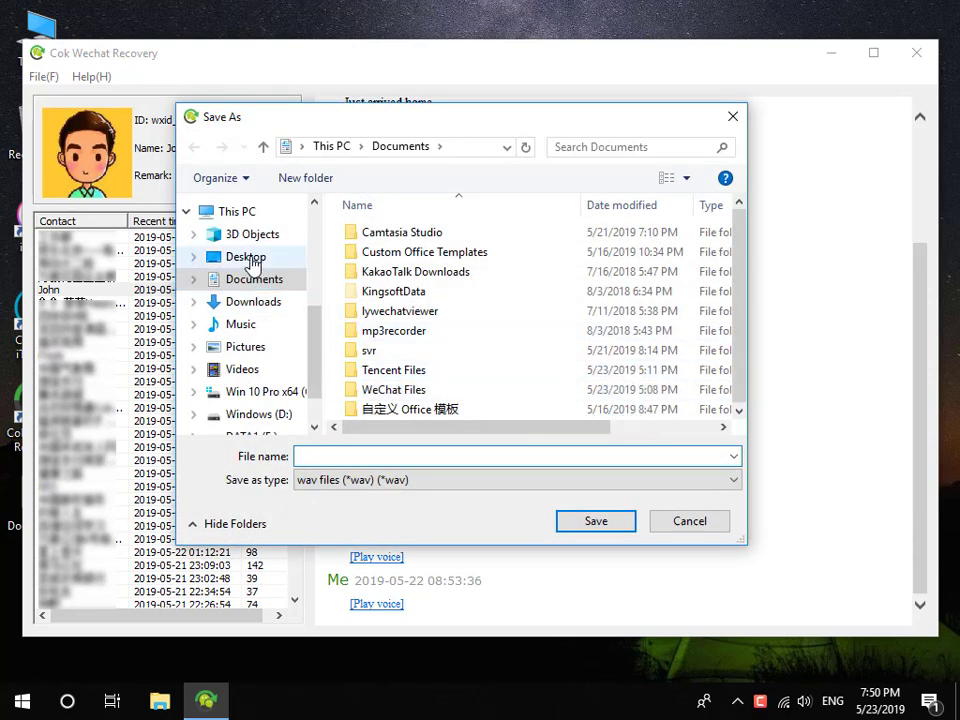
{"action": "left_click", "coordinate": [252, 260]}
{"action": "left_click", "coordinate": [365, 459]}
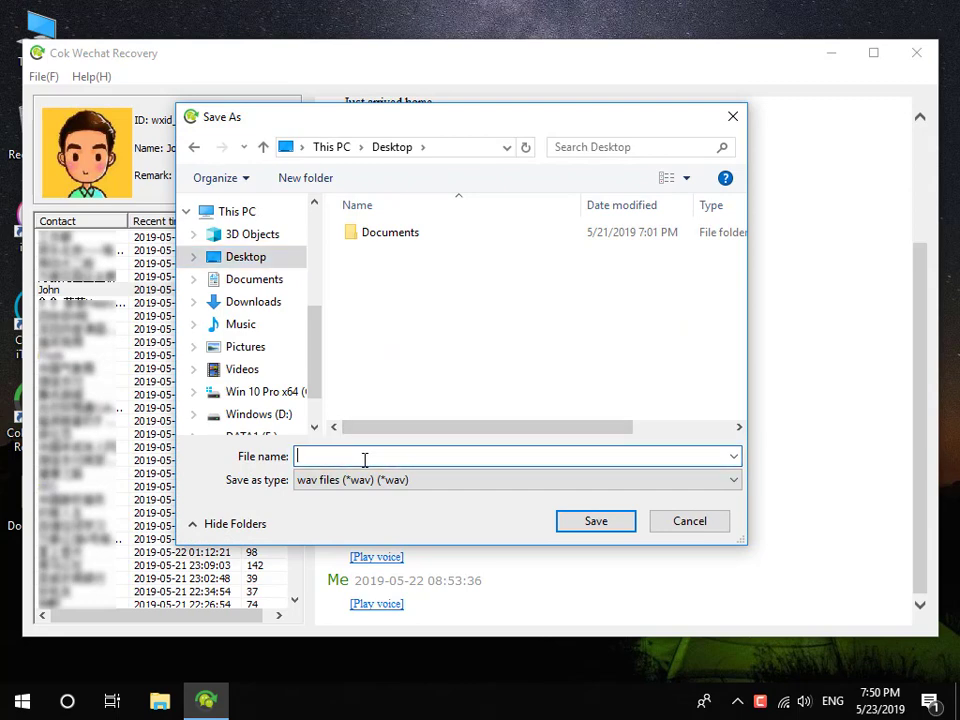
{"action": "left_click", "coordinate": [572, 519]}
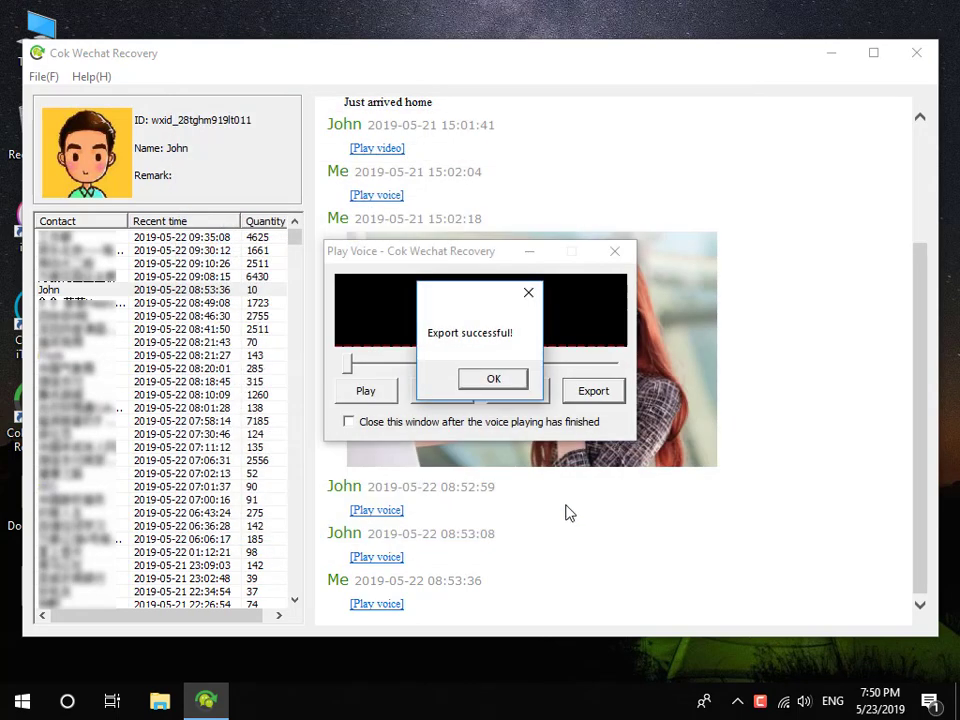
Step: Dismiss the success message, close the Play Voice window, and minimize the app
{"action": "left_click", "coordinate": [493, 380]}
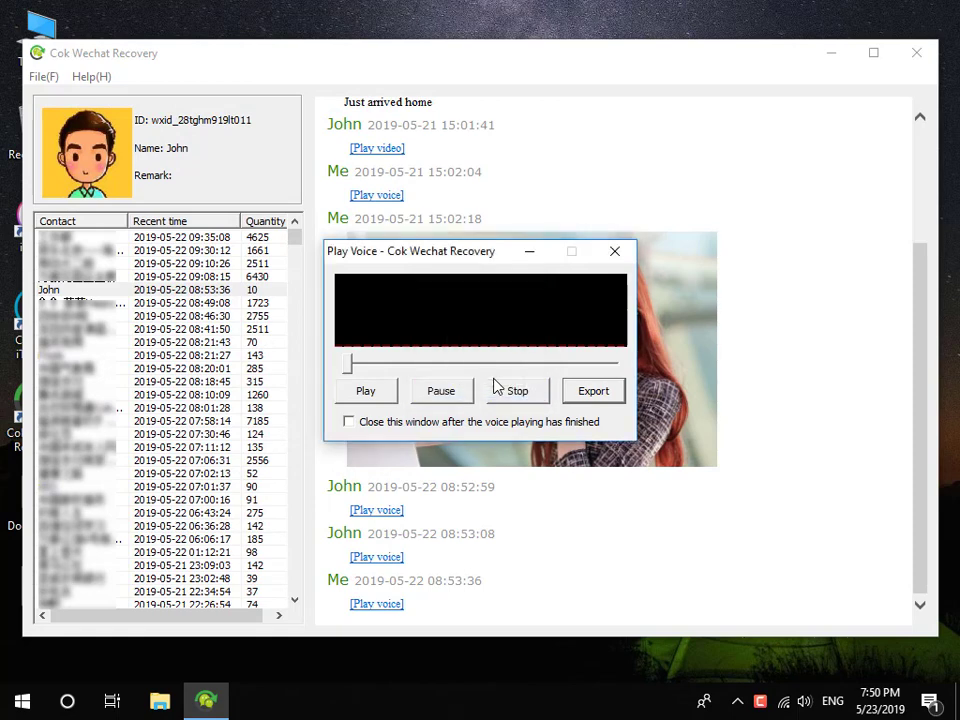
{"action": "left_click", "coordinate": [615, 253]}
{"action": "left_click", "coordinate": [836, 53]}
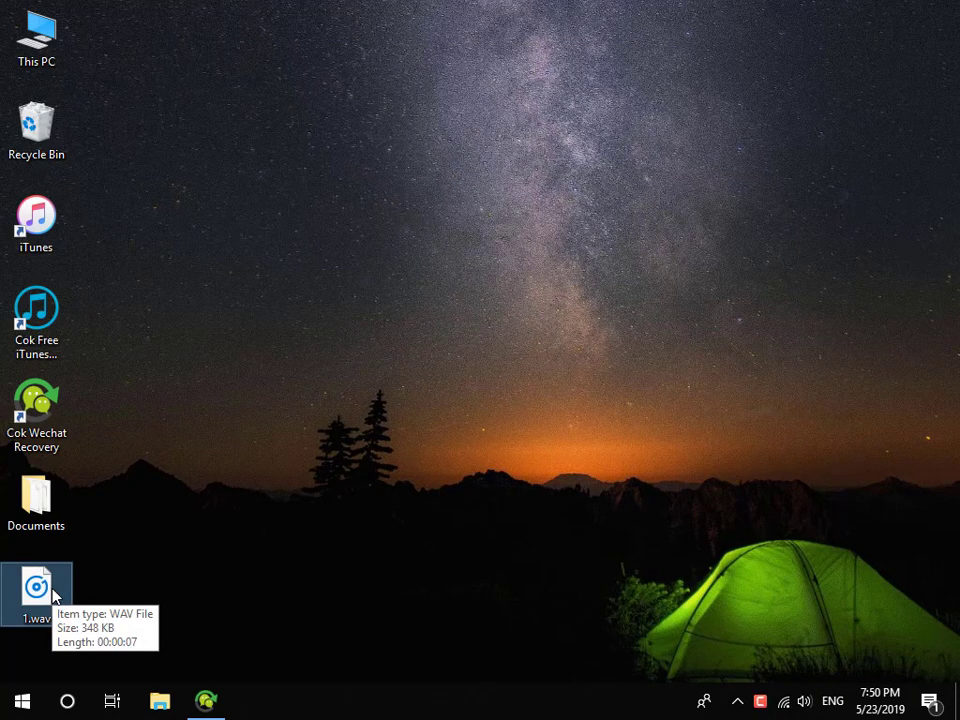
Step: Restore the app and export the ticked contact's chat history to the Desktop via File > Export
{"action": "left_click", "coordinate": [210, 710]}
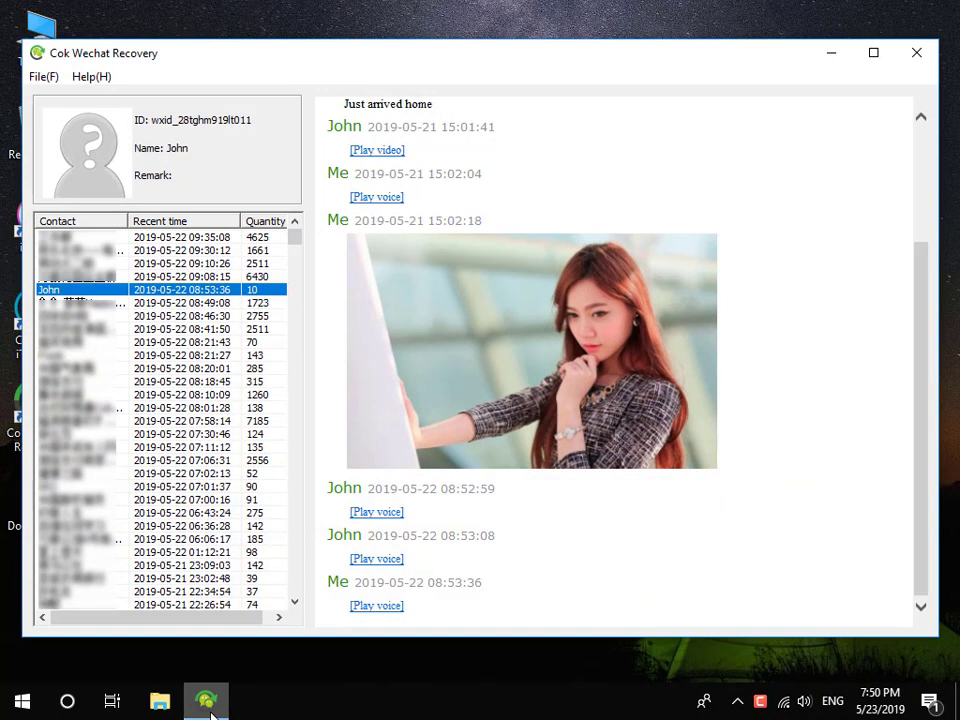
{"action": "left_click", "coordinate": [43, 78]}
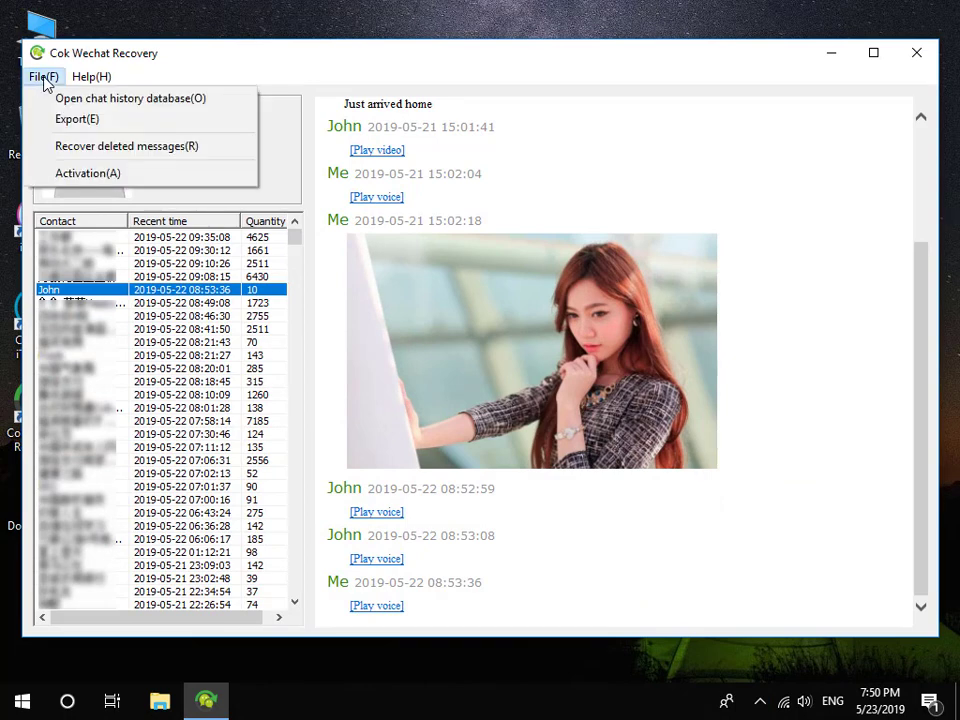
{"action": "left_click", "coordinate": [76, 120]}
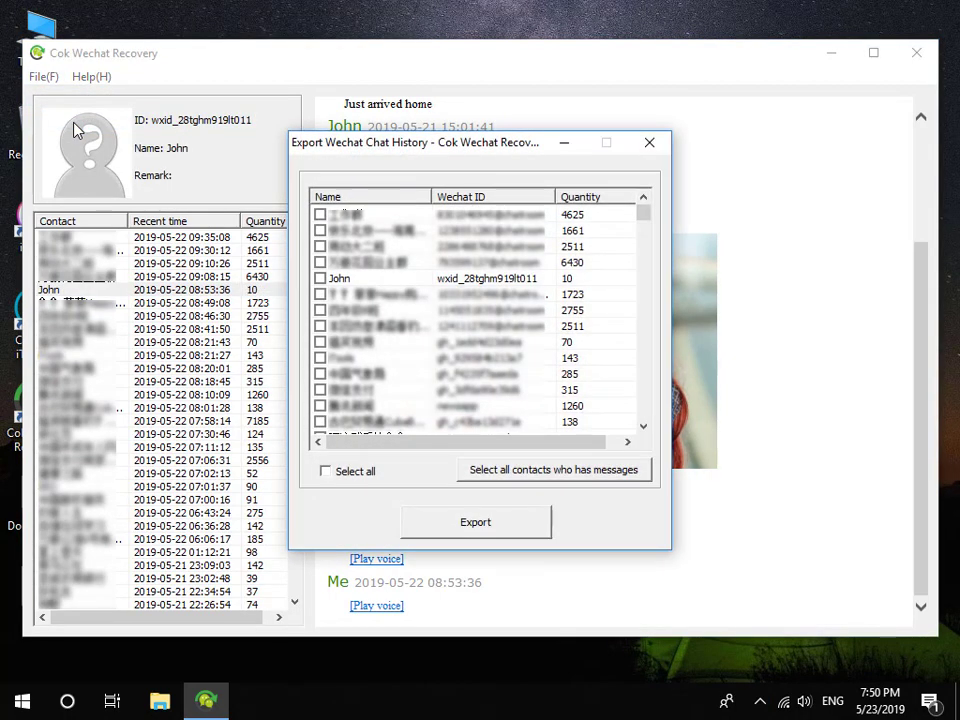
{"action": "left_click", "coordinate": [320, 279]}
{"action": "left_click", "coordinate": [452, 522]}
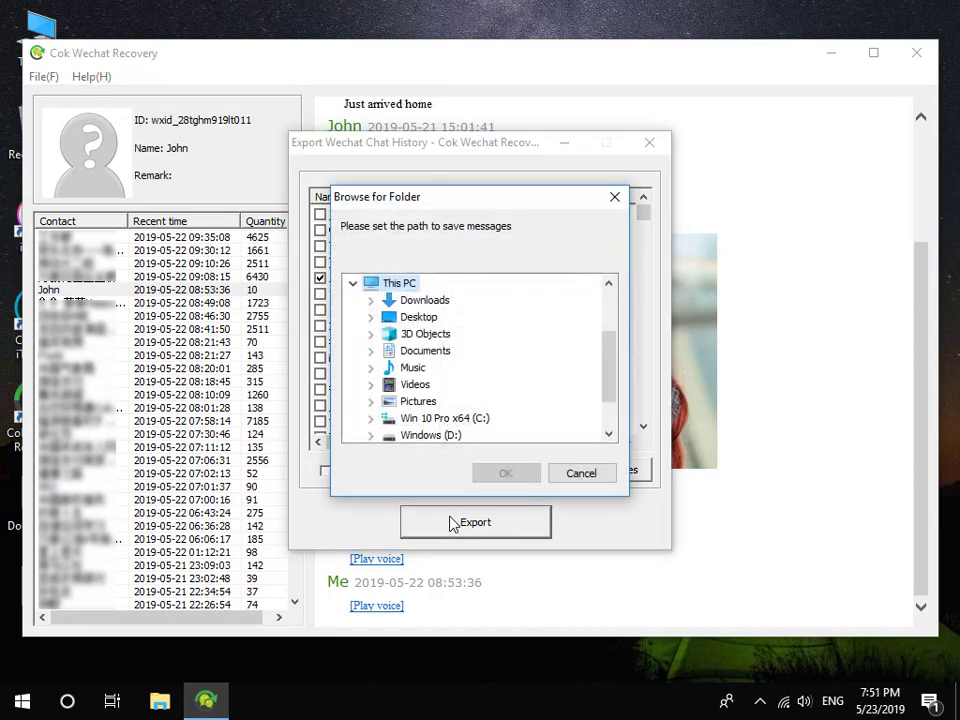
{"action": "left_click", "coordinate": [416, 316]}
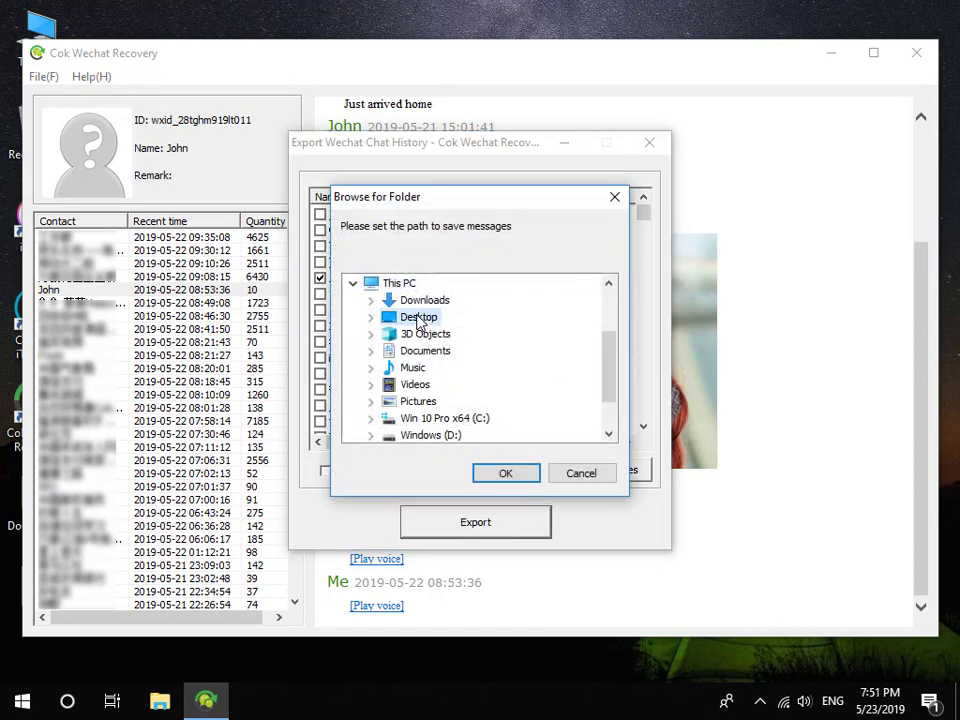
{"action": "left_click", "coordinate": [499, 472]}
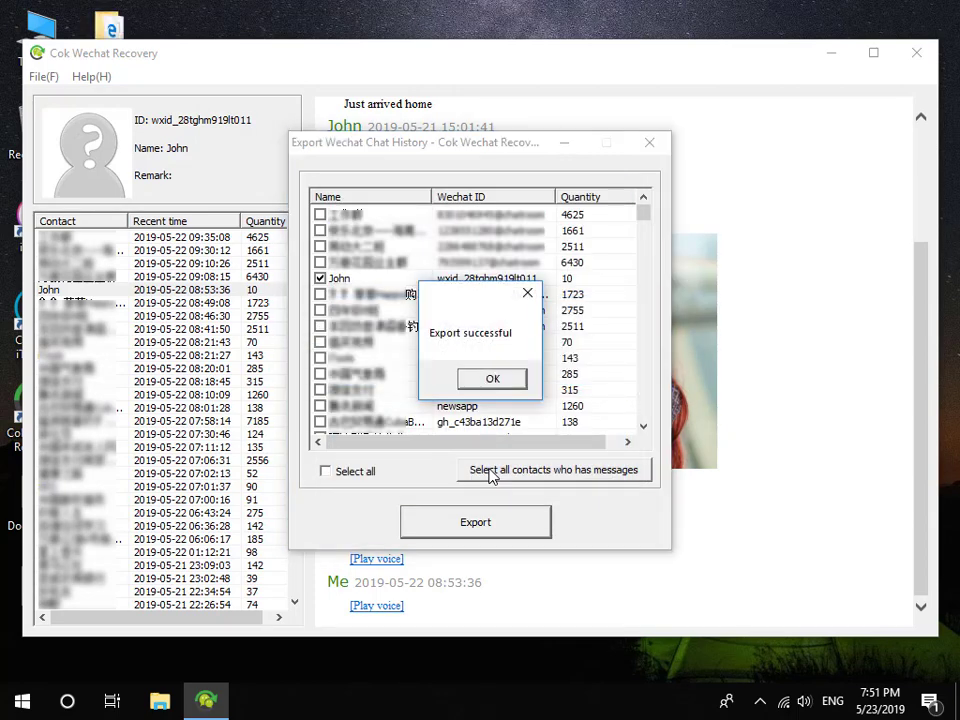
{"action": "left_click", "coordinate": [492, 379]}
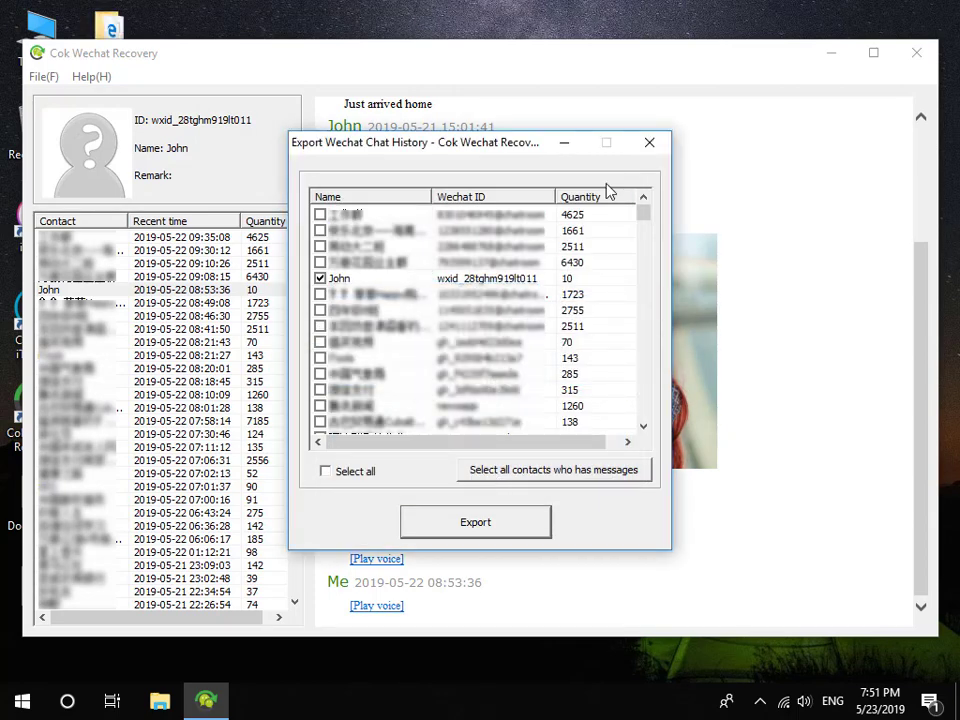
{"action": "left_click", "coordinate": [649, 142]}
Step: Minimize the app and open msg.htm inside the contact's subfolder of the exported Desktop folder
{"action": "left_click", "coordinate": [832, 58]}
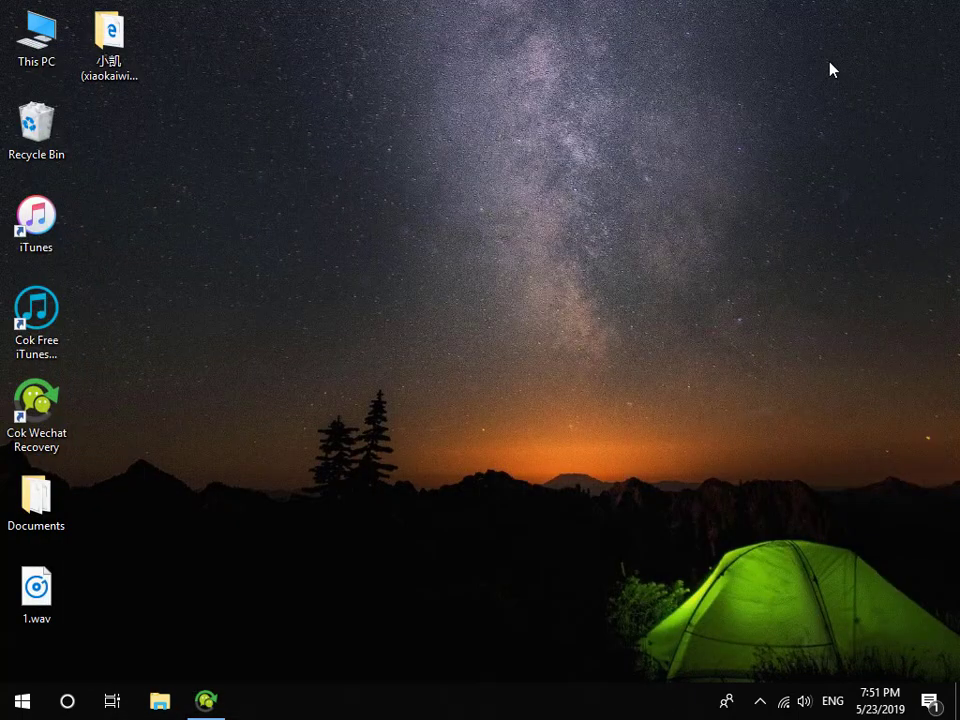
{"action": "double_click", "coordinate": [120, 47]}
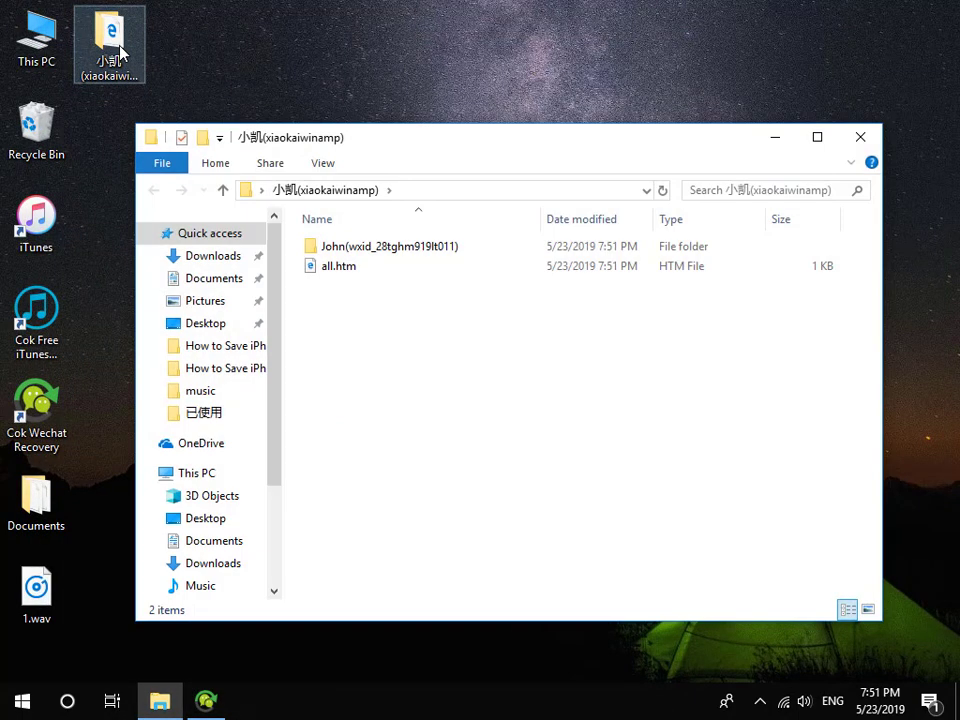
{"action": "double_click", "coordinate": [368, 246]}
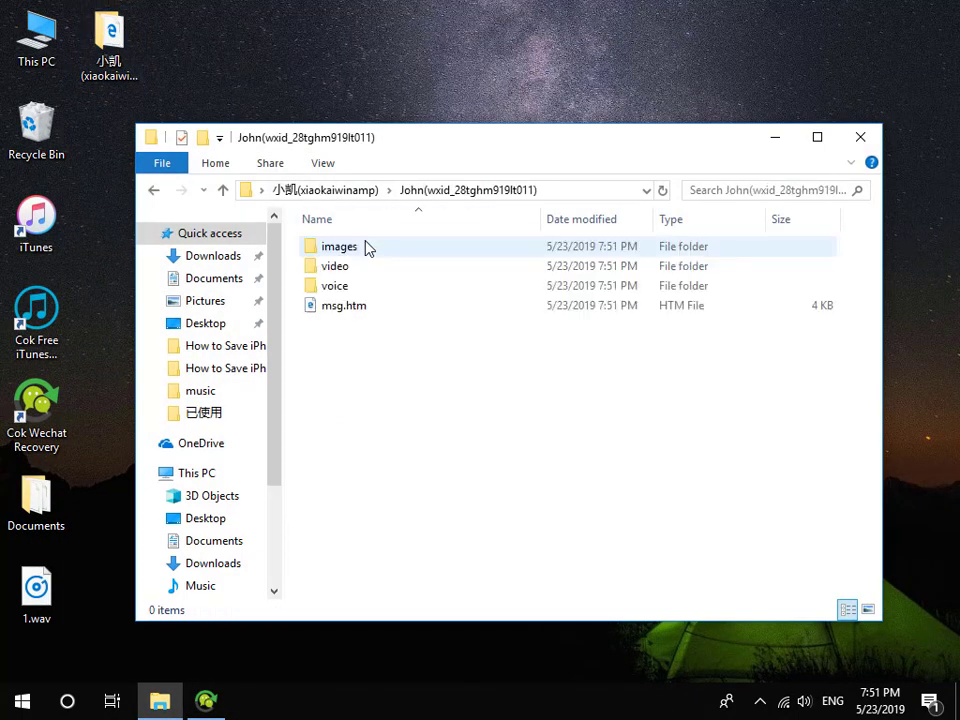
{"action": "double_click", "coordinate": [347, 307]}
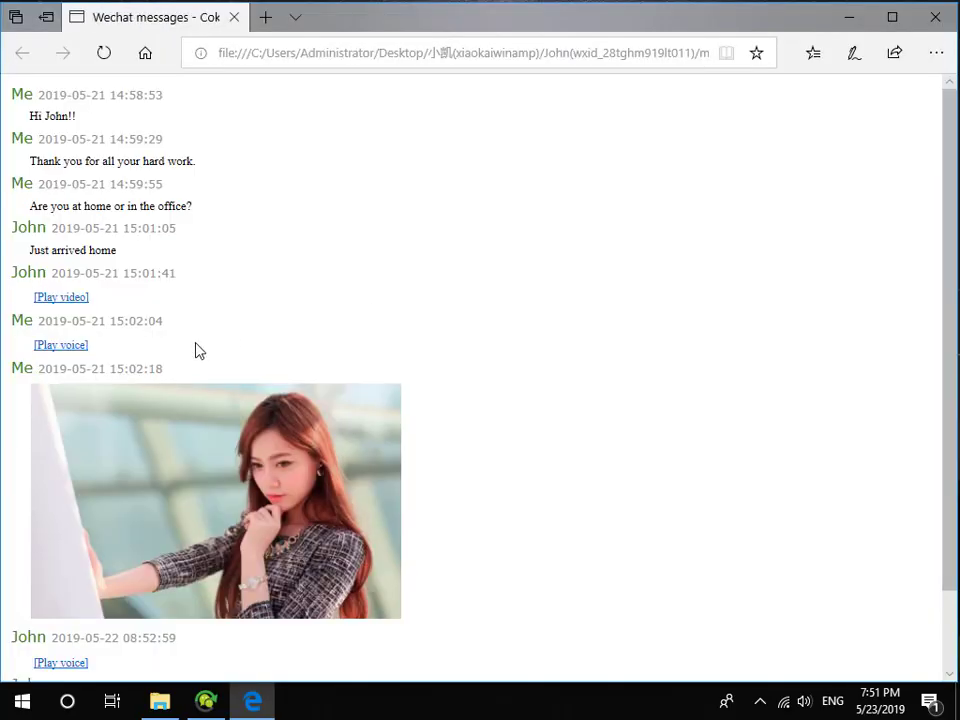
Step: Play the exported chat page's 7-second voice message in Edge, then return to File Explorer
{"action": "left_click", "coordinate": [60, 345]}
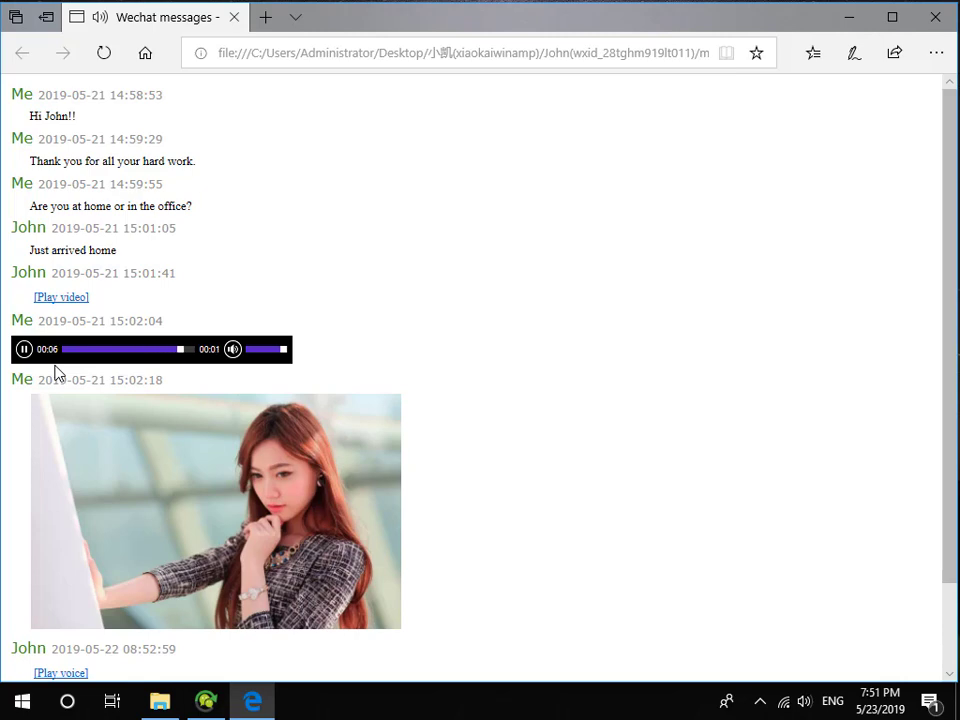
{"action": "left_click", "coordinate": [845, 27]}
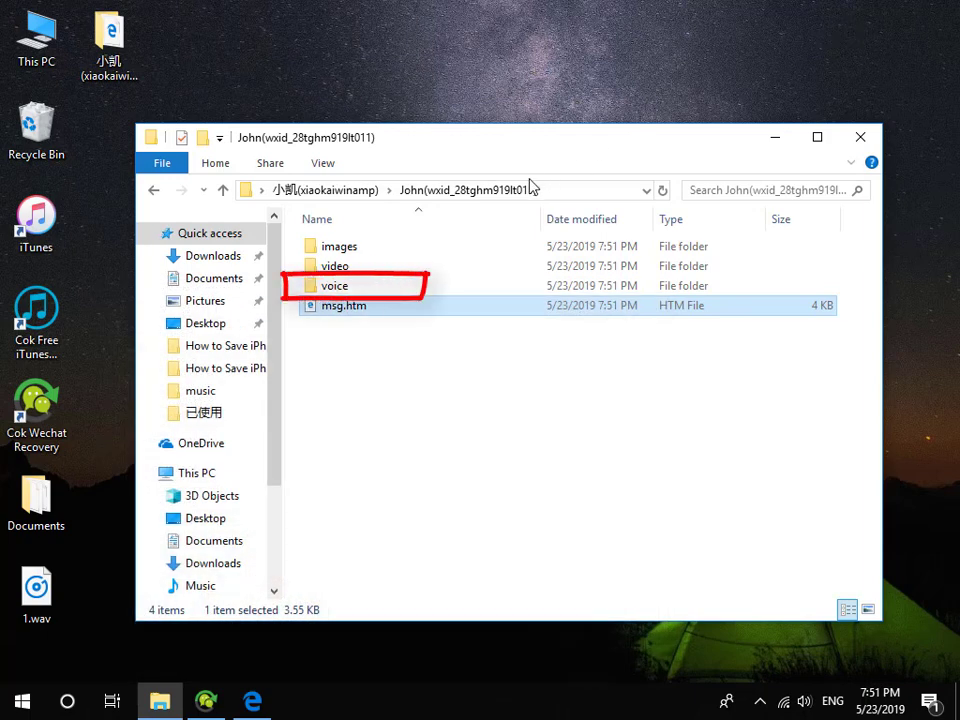
Step: Open the voice subfolder in the contact's export folder to view the .wav files
{"action": "double_click", "coordinate": [352, 287]}
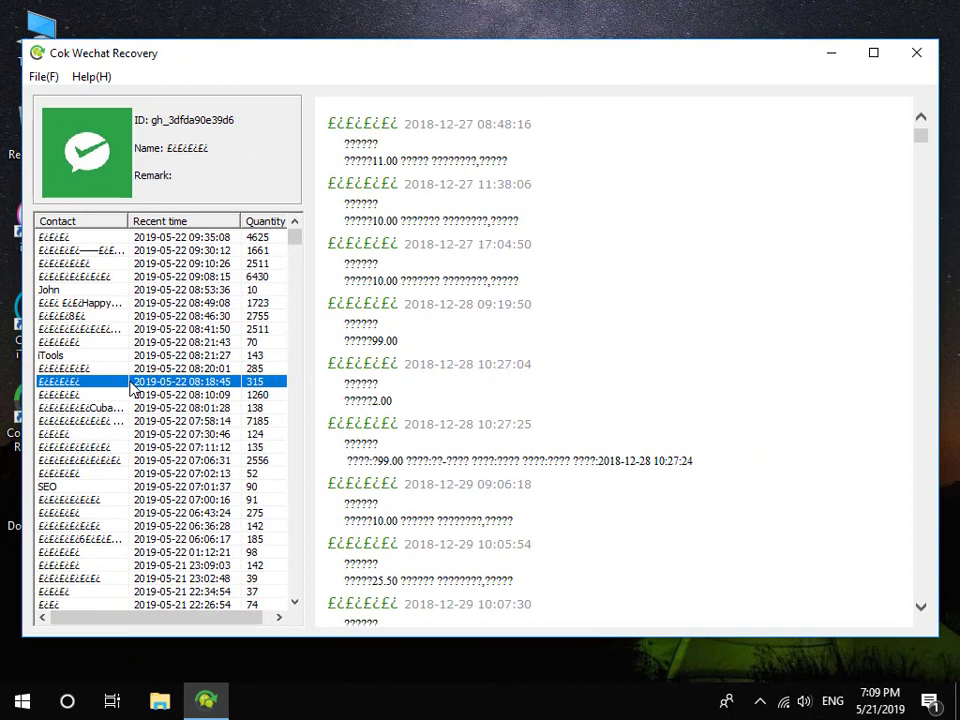
Step: Reach Control Panel through This PC's system properties and view All Control Panel Items as small icons
{"action": "left_click", "coordinate": [832, 53]}
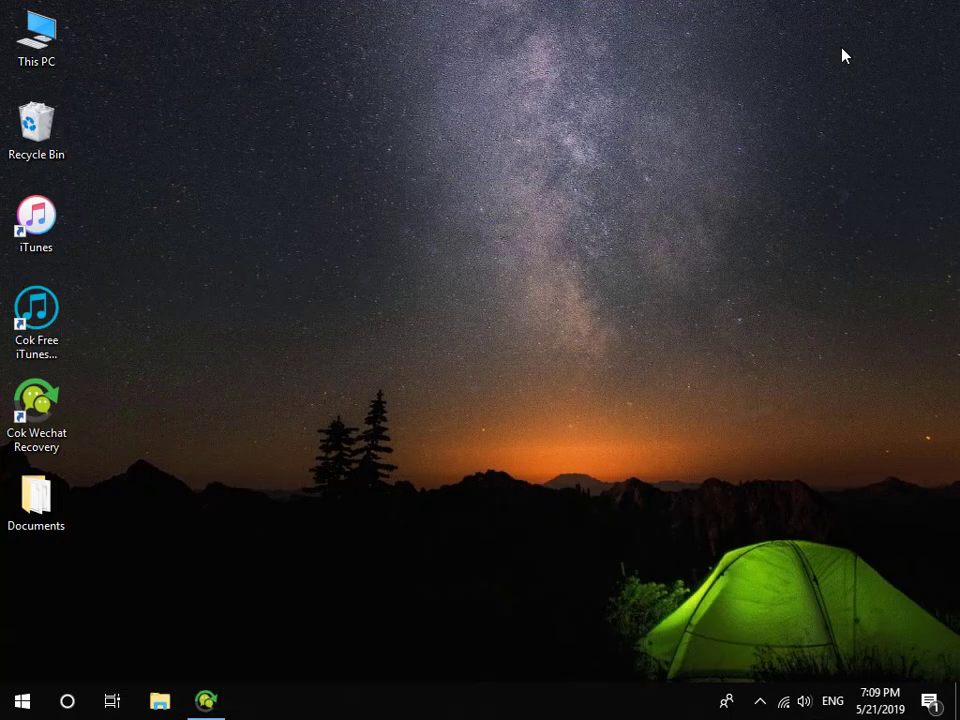
{"action": "right_click", "coordinate": [40, 40]}
{"action": "left_click", "coordinate": [94, 258]}
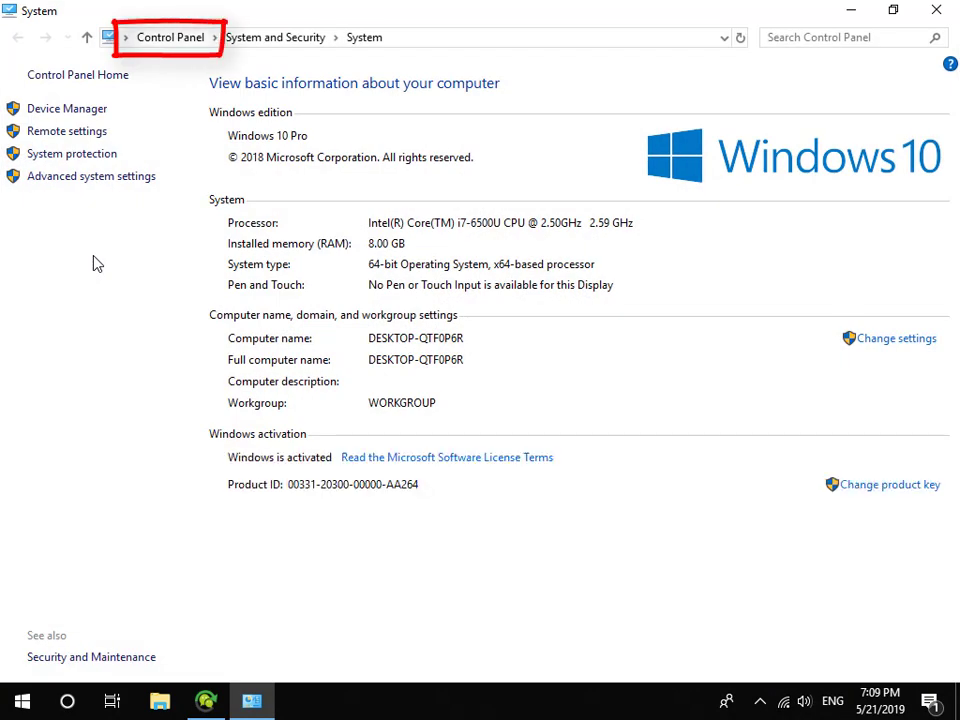
{"action": "left_click", "coordinate": [156, 40]}
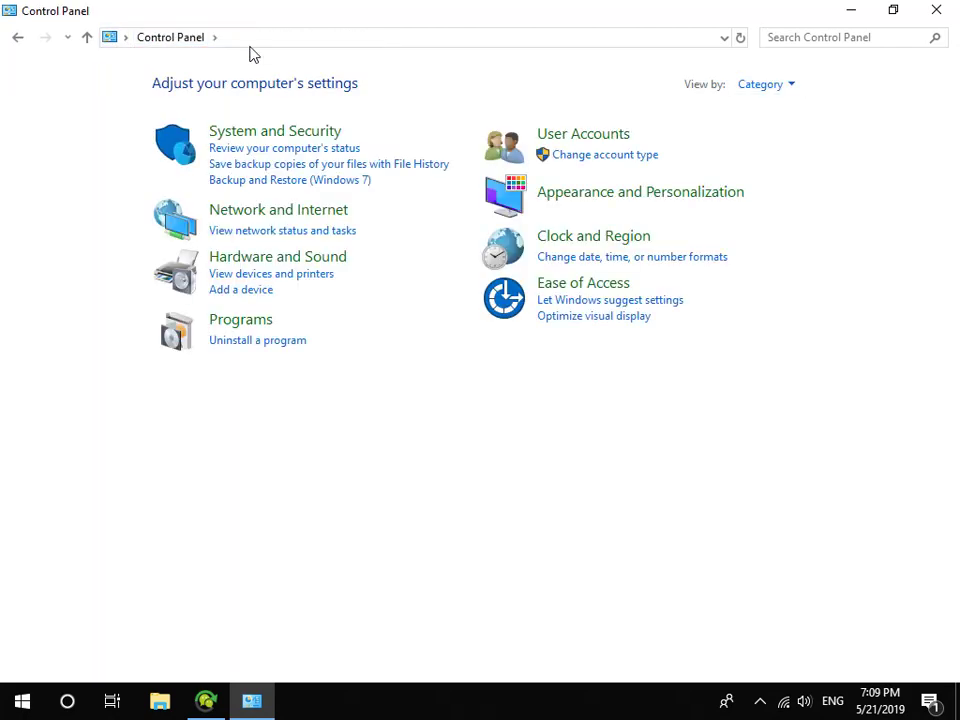
{"action": "left_click", "coordinate": [793, 89]}
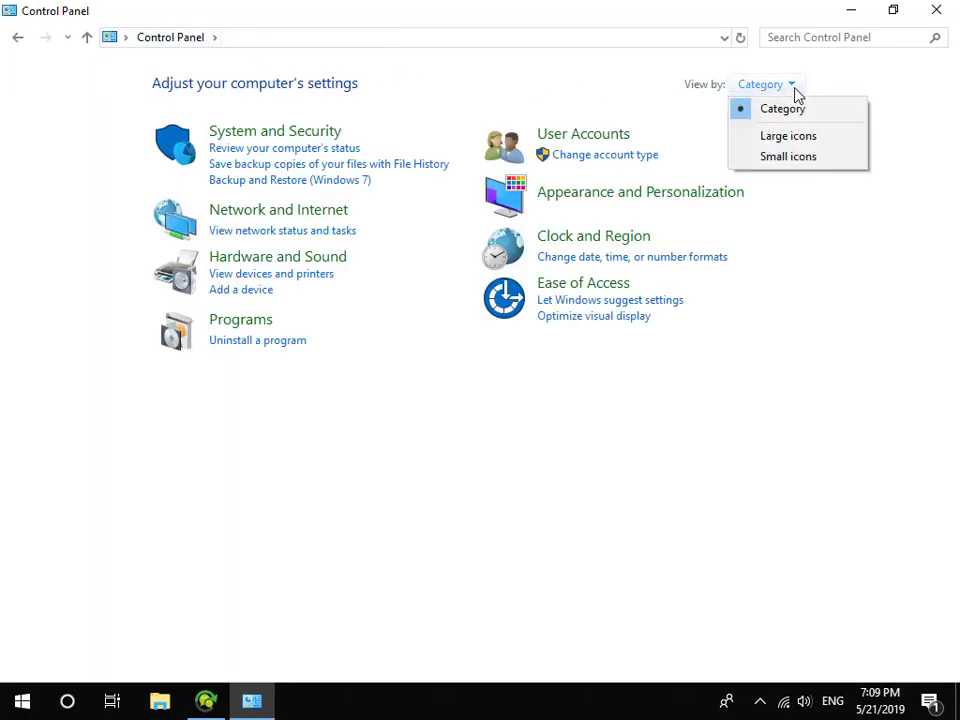
{"action": "left_click", "coordinate": [796, 160]}
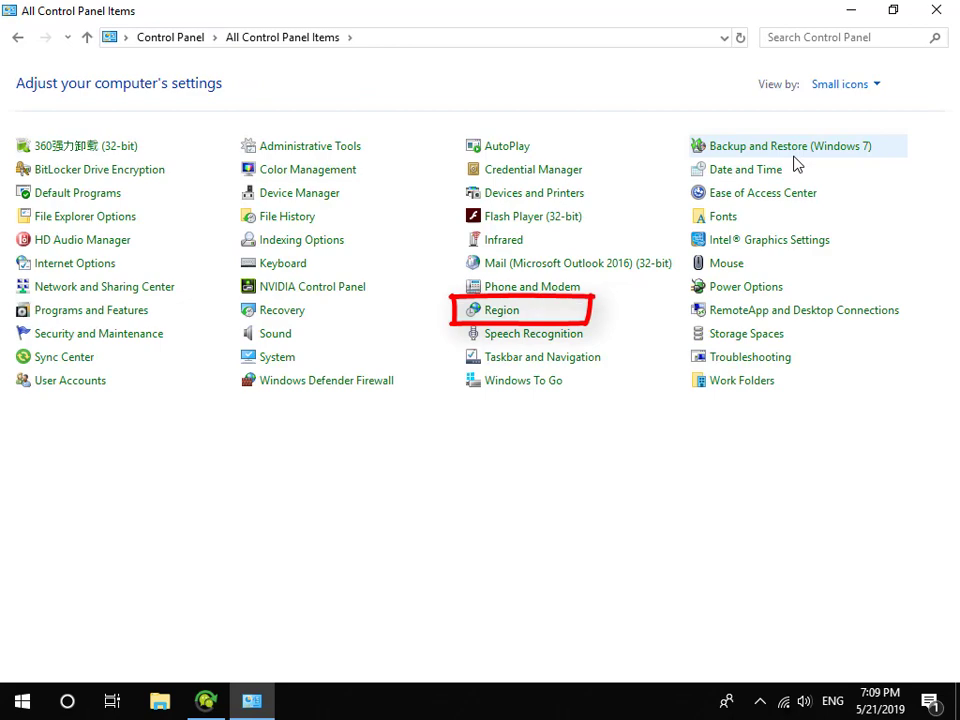
{"action": "left_click", "coordinate": [505, 316]}
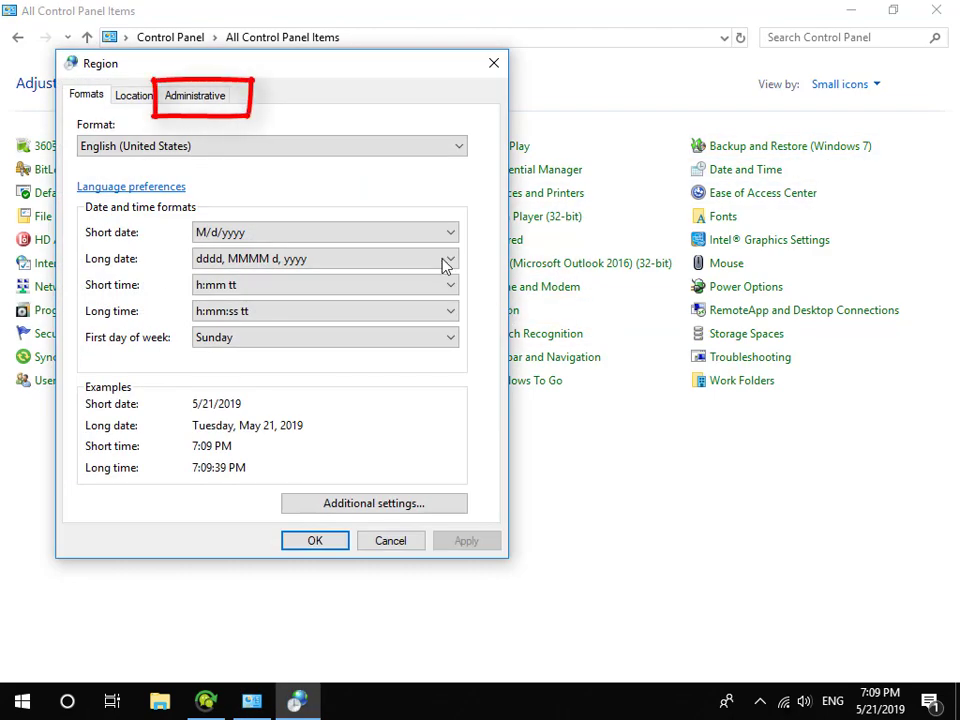
Step: In Region's Administrative settings, change the non-Unicode system locale to Chinese (Simplified, China)
{"action": "left_click", "coordinate": [205, 99]}
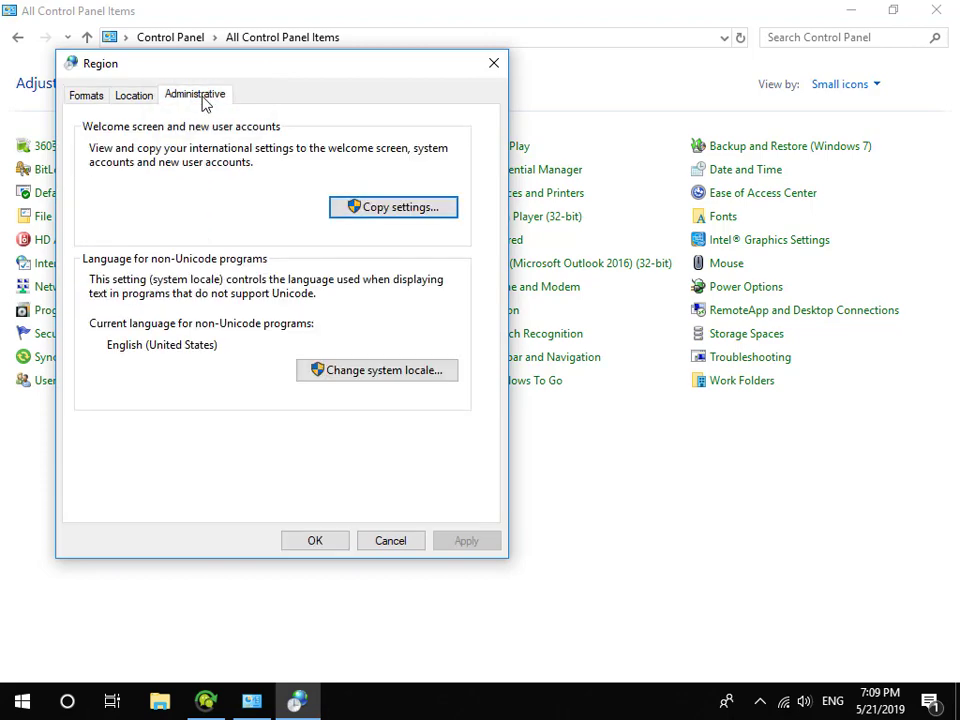
{"action": "left_click", "coordinate": [345, 372]}
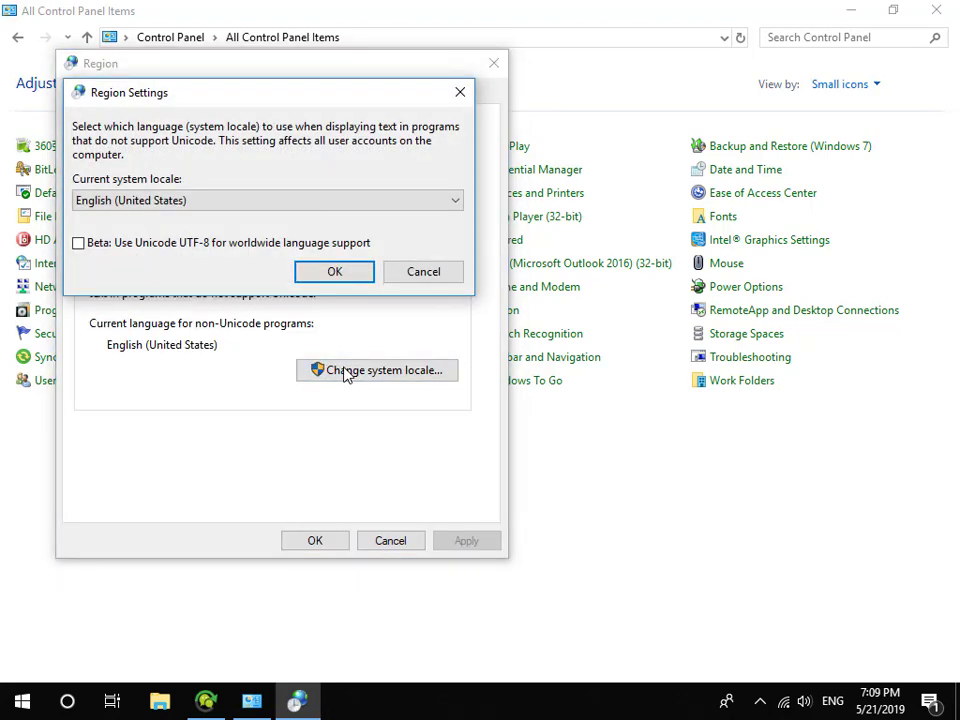
{"action": "left_click", "coordinate": [452, 204]}
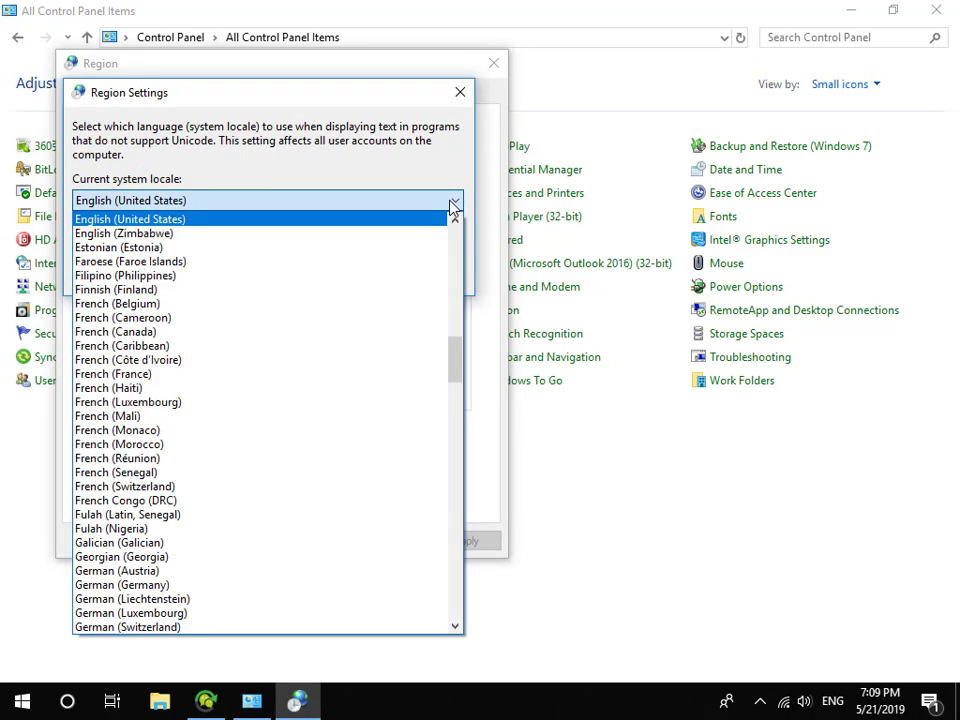
{"action": "scroll", "coordinate": [452, 207], "scroll_direction": "up", "scroll_amount": 11}
{"action": "scroll", "coordinate": [455, 205], "scroll_direction": "up", "scroll_amount": 1}
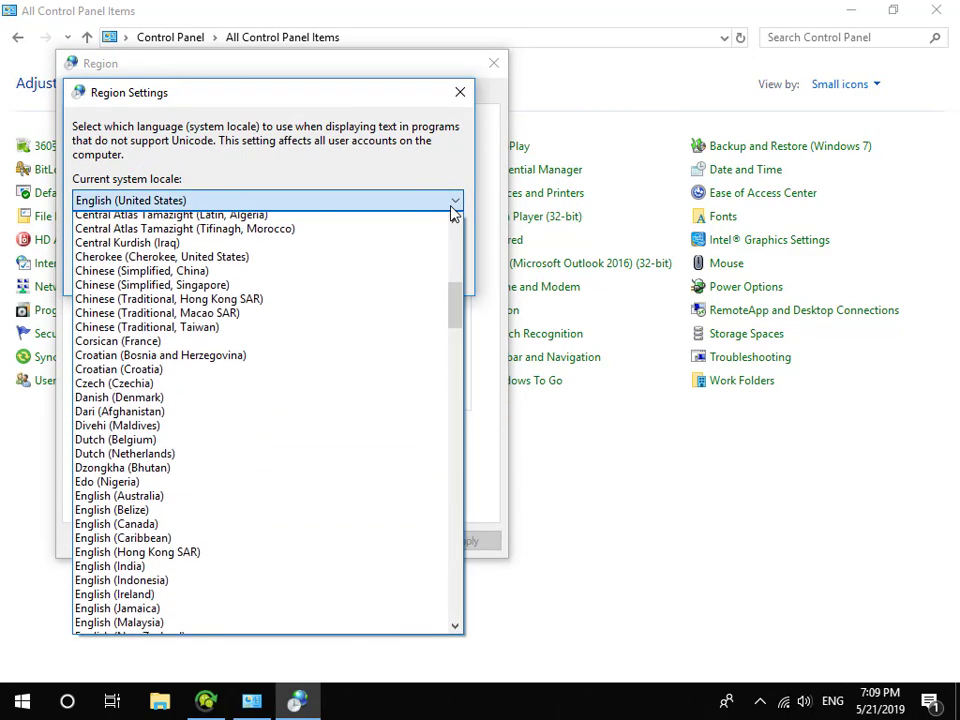
{"action": "left_click", "coordinate": [220, 276]}
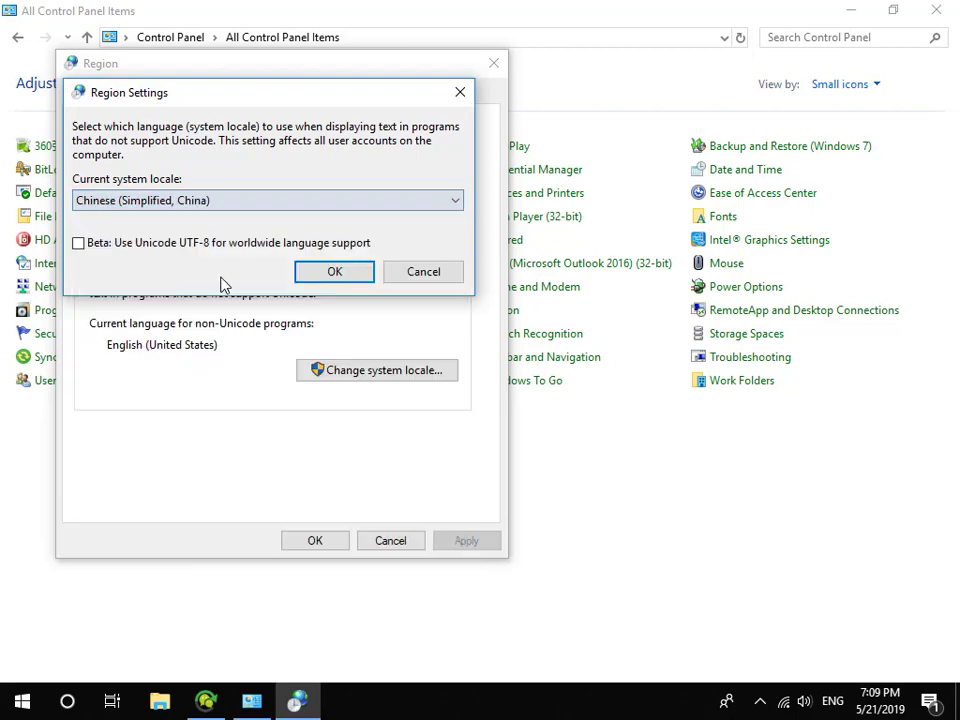
{"action": "left_click", "coordinate": [320, 273]}
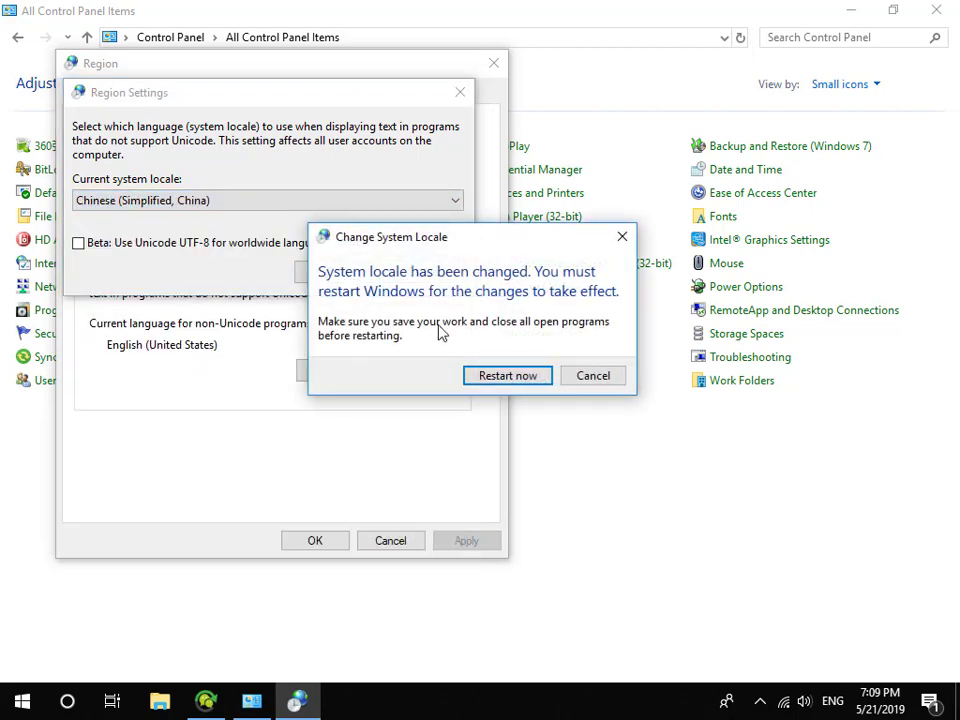